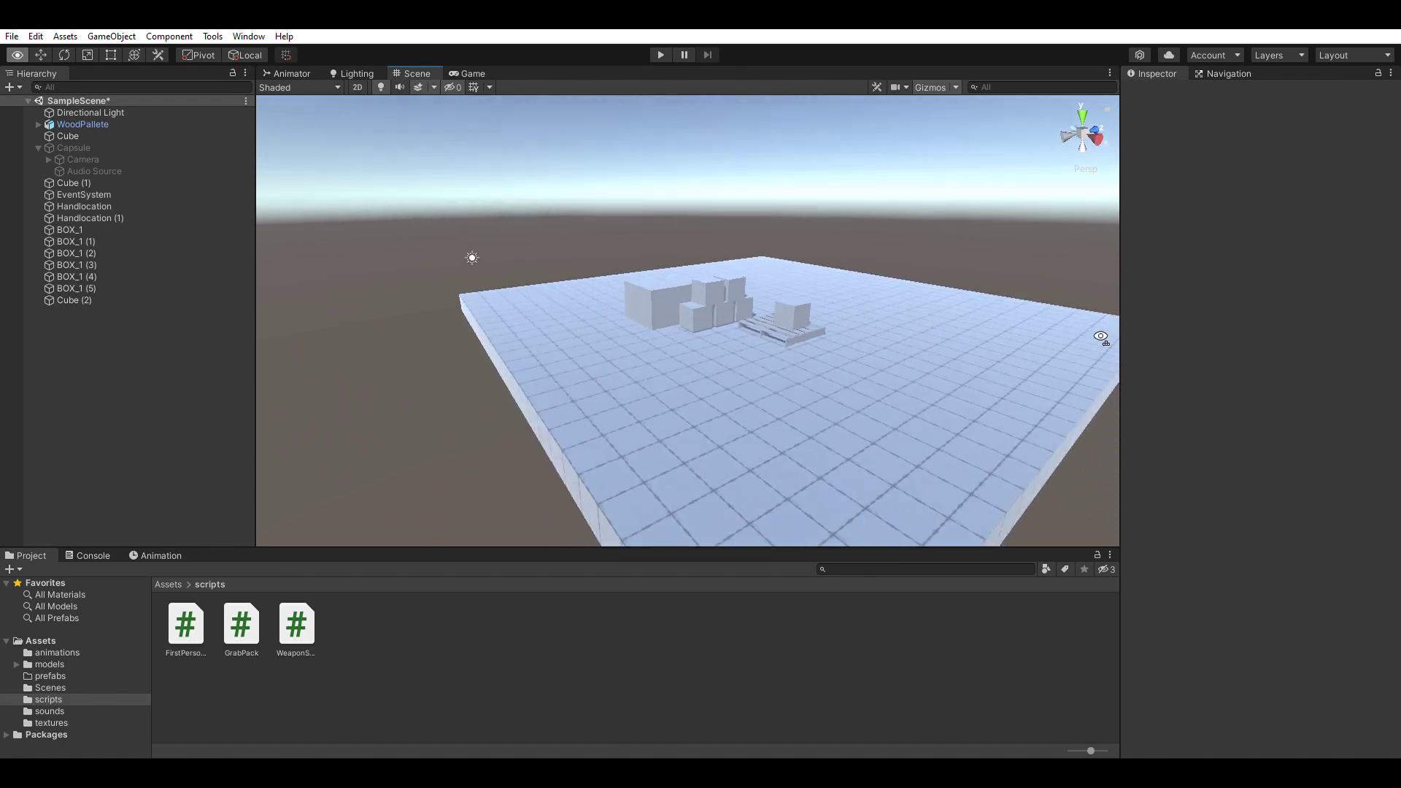
Add a new capsule to the scene and place it above the platform at about X 3.9, Y 1.89, Z 4.58.
alt+drag(469, 256, 752, 331)
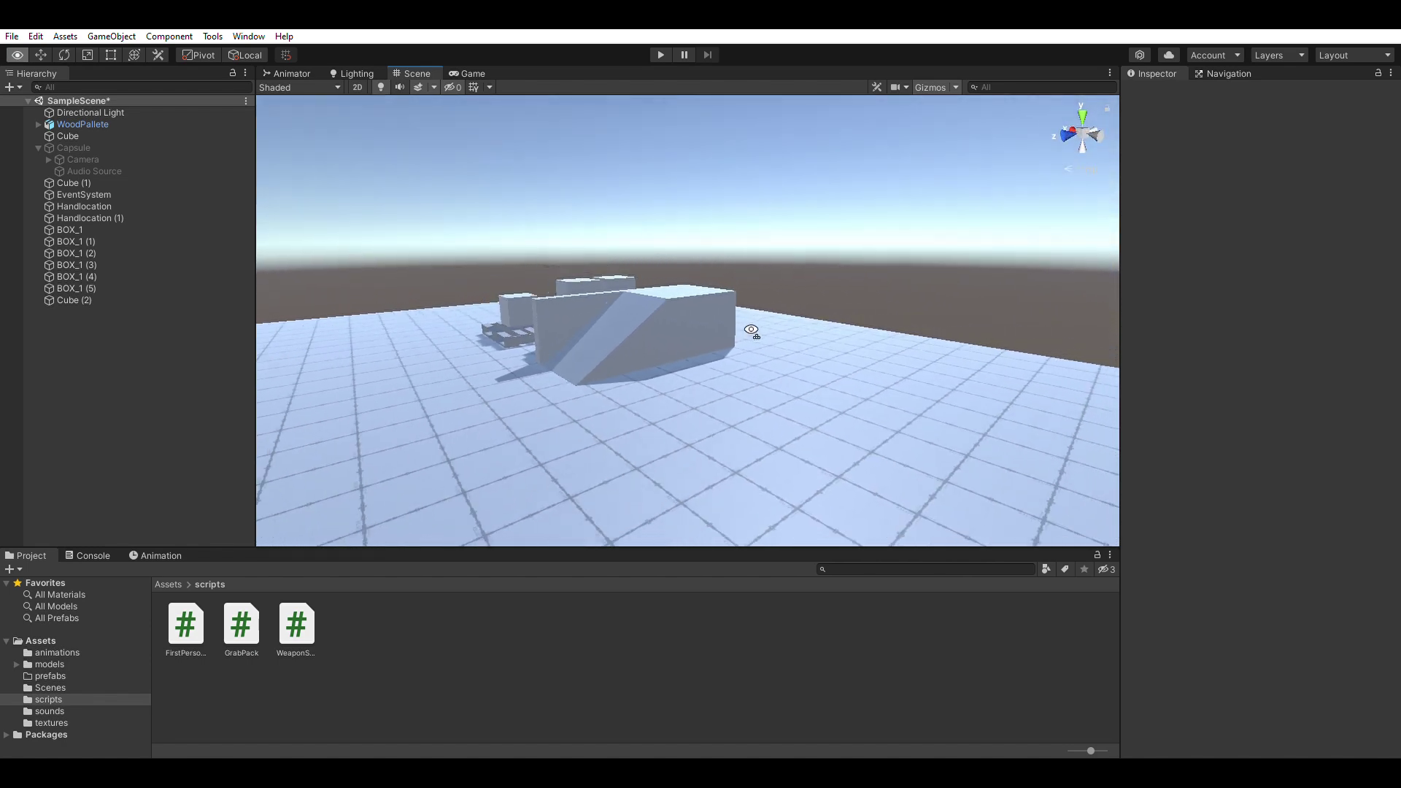
key(s)
right_drag(751, 330, 854, 281)
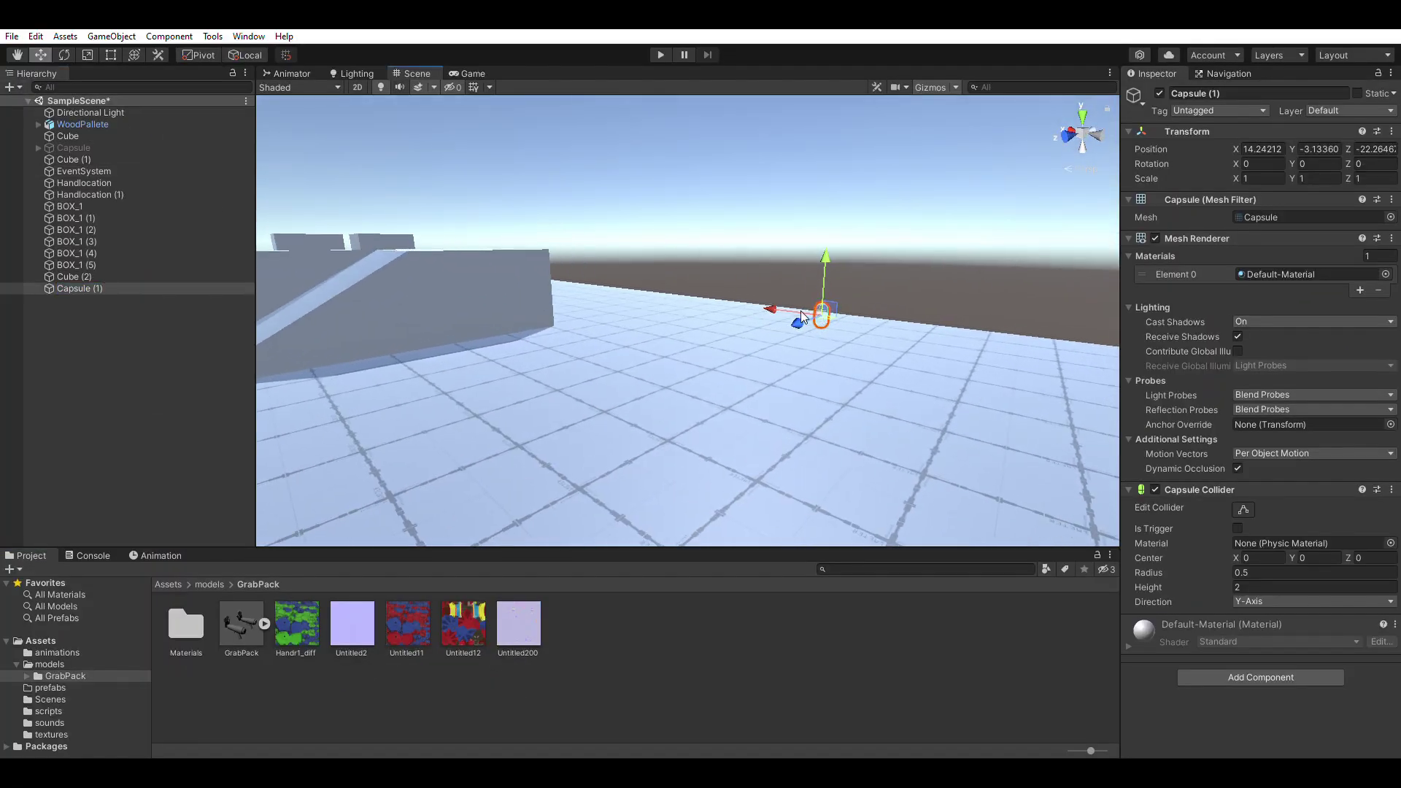
drag(777, 310, 530, 418)
drag(558, 370, 802, 474)
right_drag(816, 423, 821, 451)
drag(820, 456, 806, 193)
right_drag(912, 343, 1006, 324)
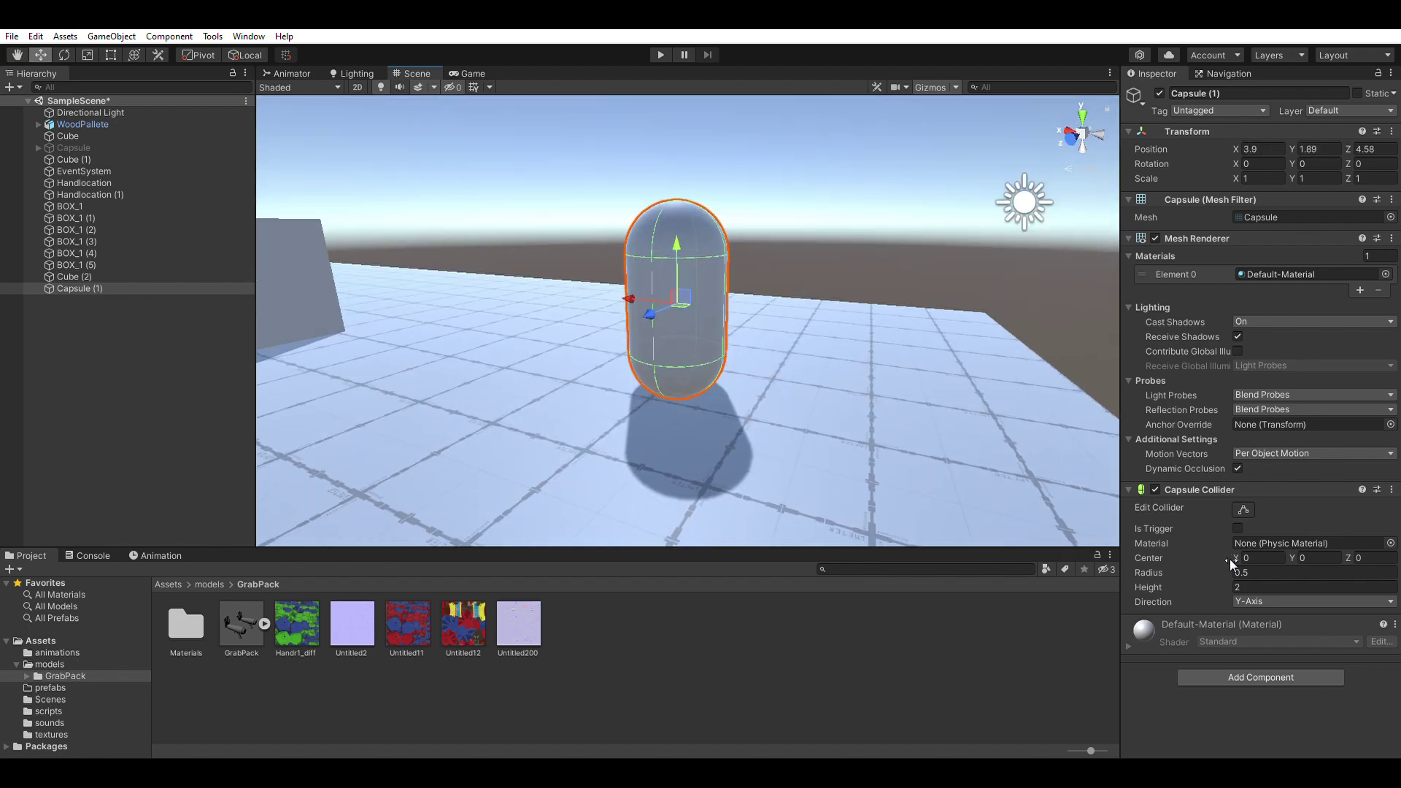
Set the new capsule's collider radius to 0.32 and turn off its Mesh Renderer.
drag(1230, 567, 1224, 568)
click(1155, 238)
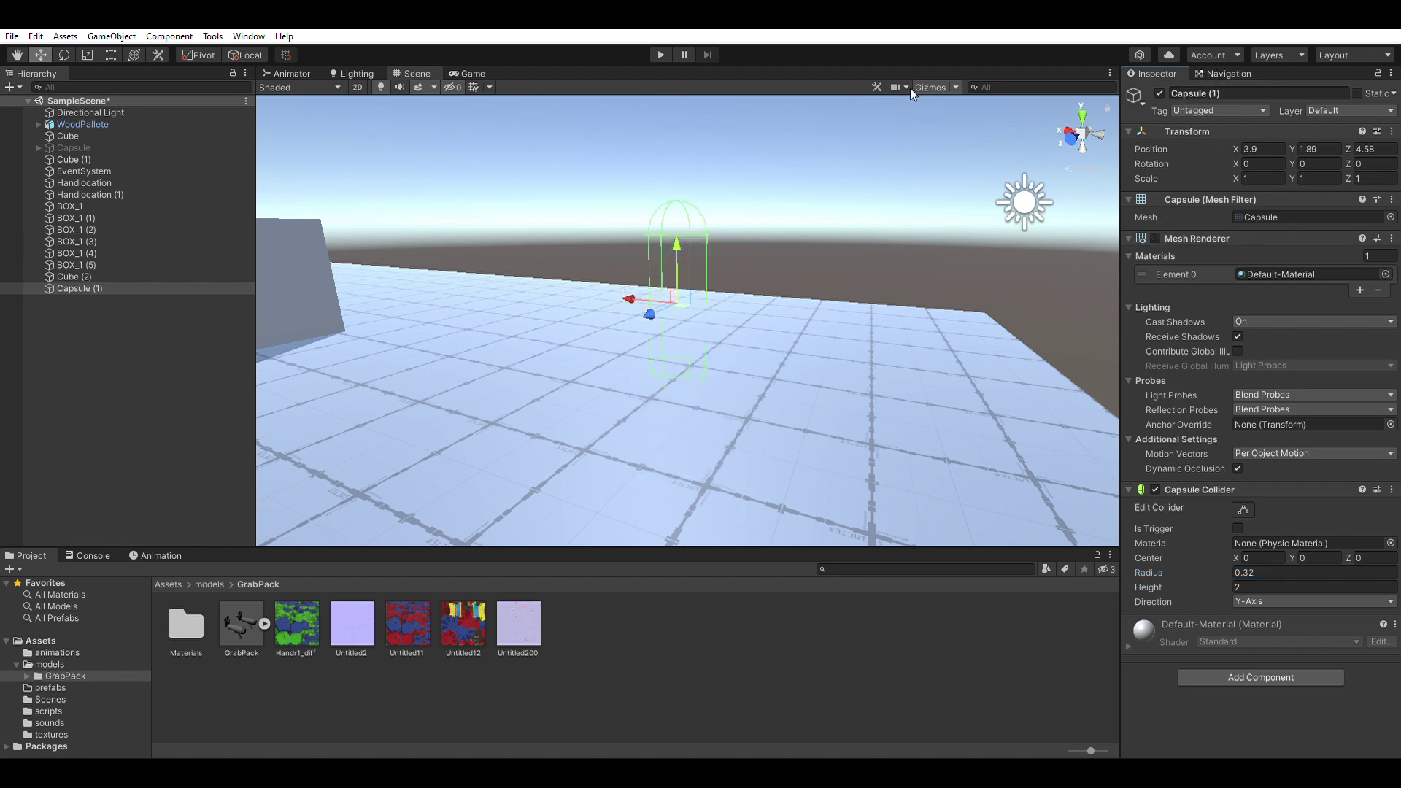
Add a Camera as a child of the new capsule and raise it to about Y 0.596.
click(79, 288)
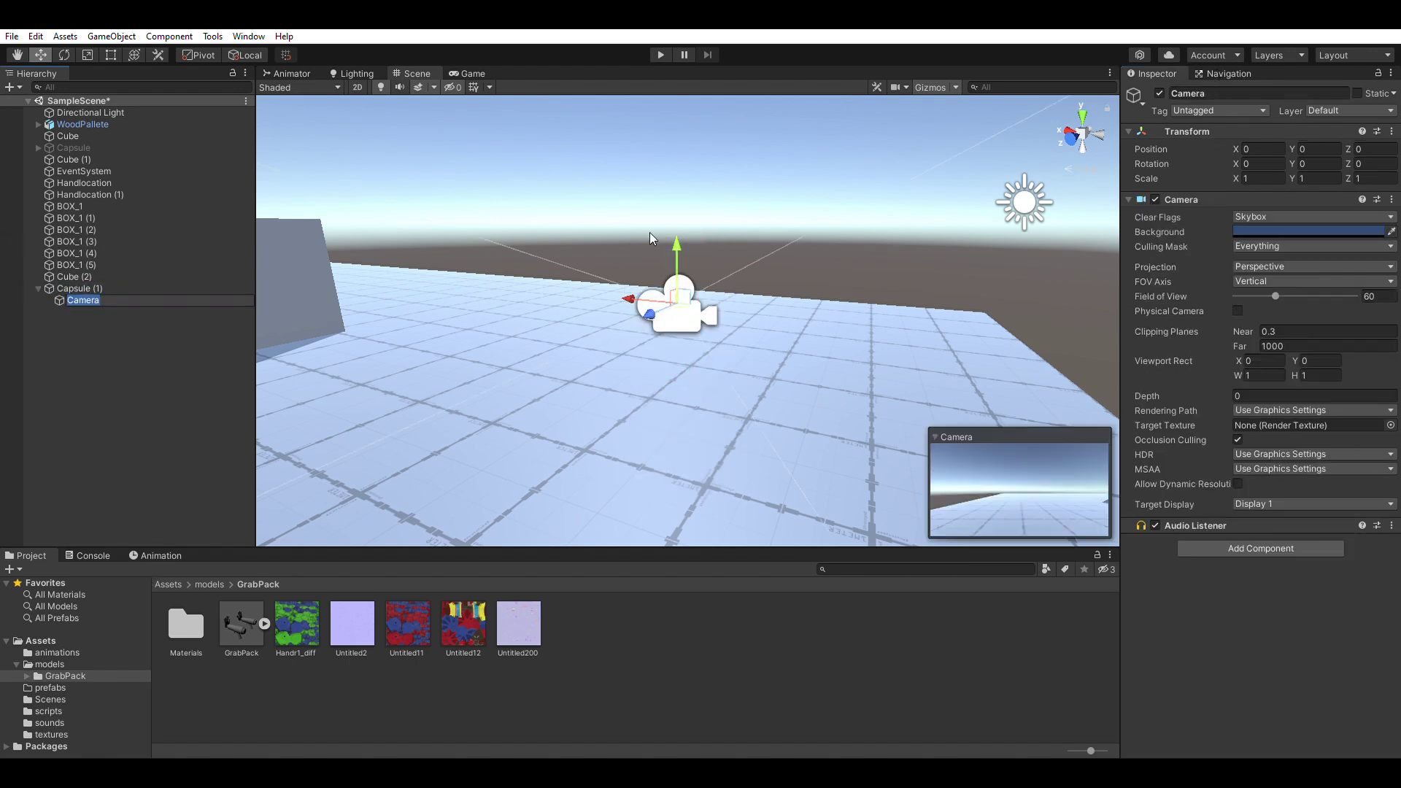
click(104, 288)
drag(676, 245, 675, 174)
click(107, 288)
key(w)
right_drag(752, 278, 590, 226)
key(d)
Tag the new capsule's camera as MainCamera.
click(770, 252)
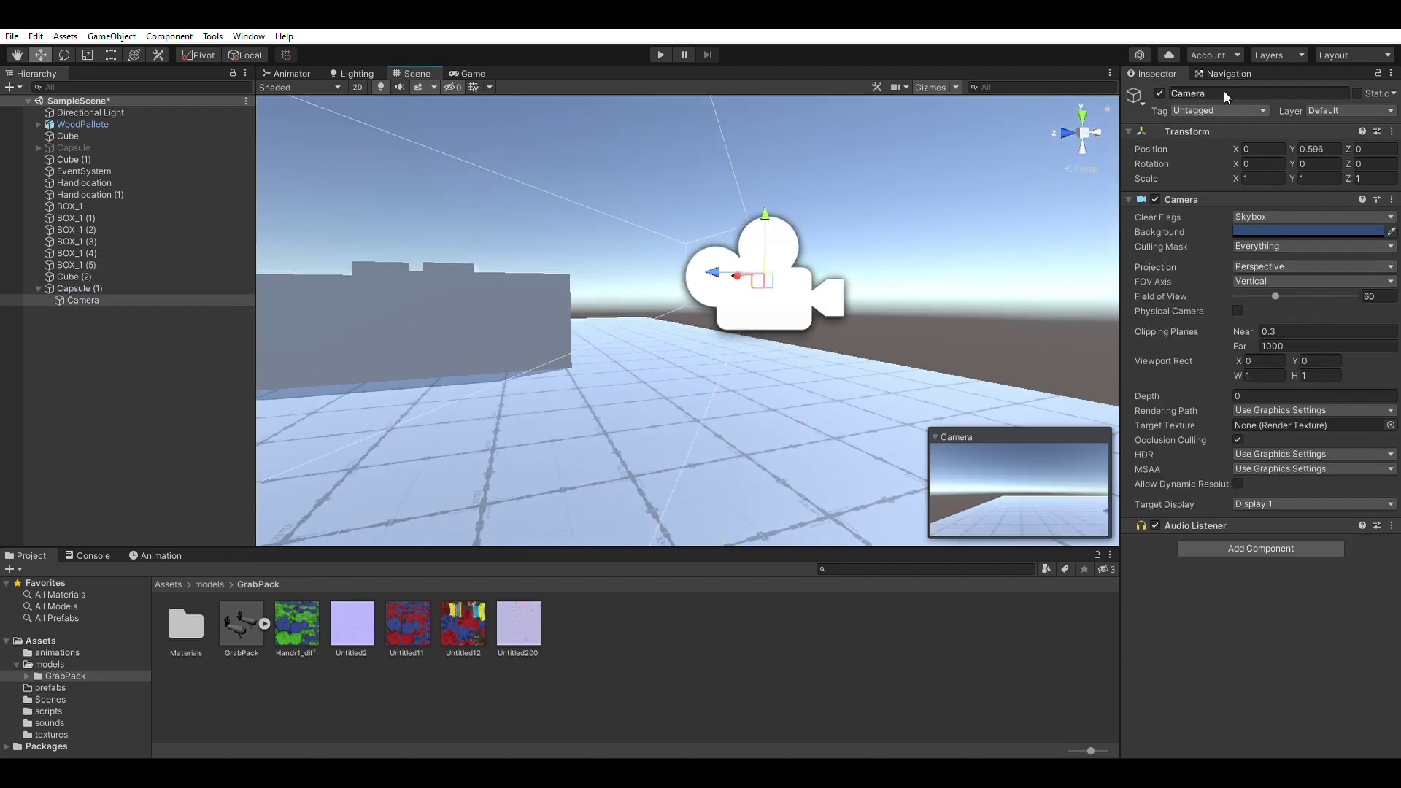
click(1228, 178)
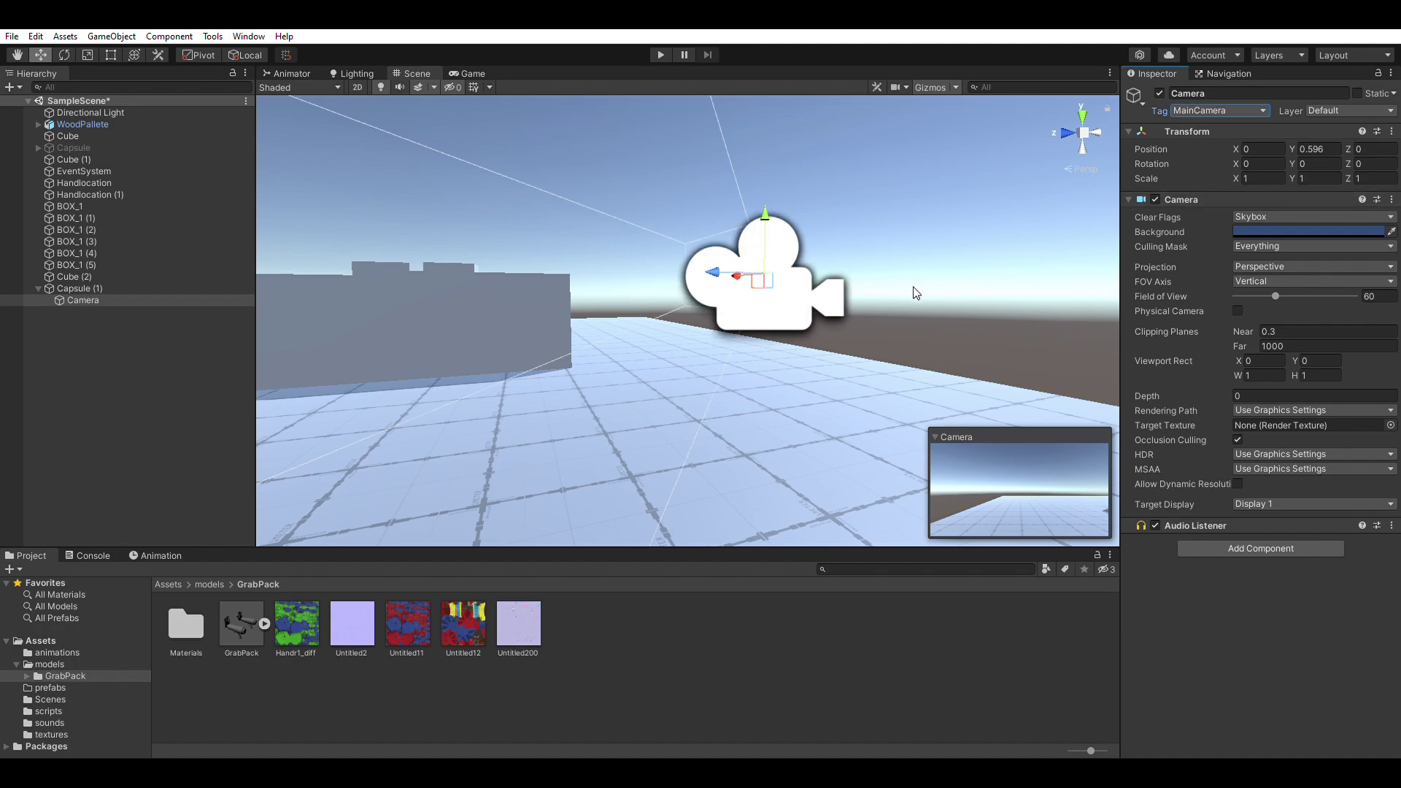
key(s)
right_drag(913, 288, 864, 309)
key(d)
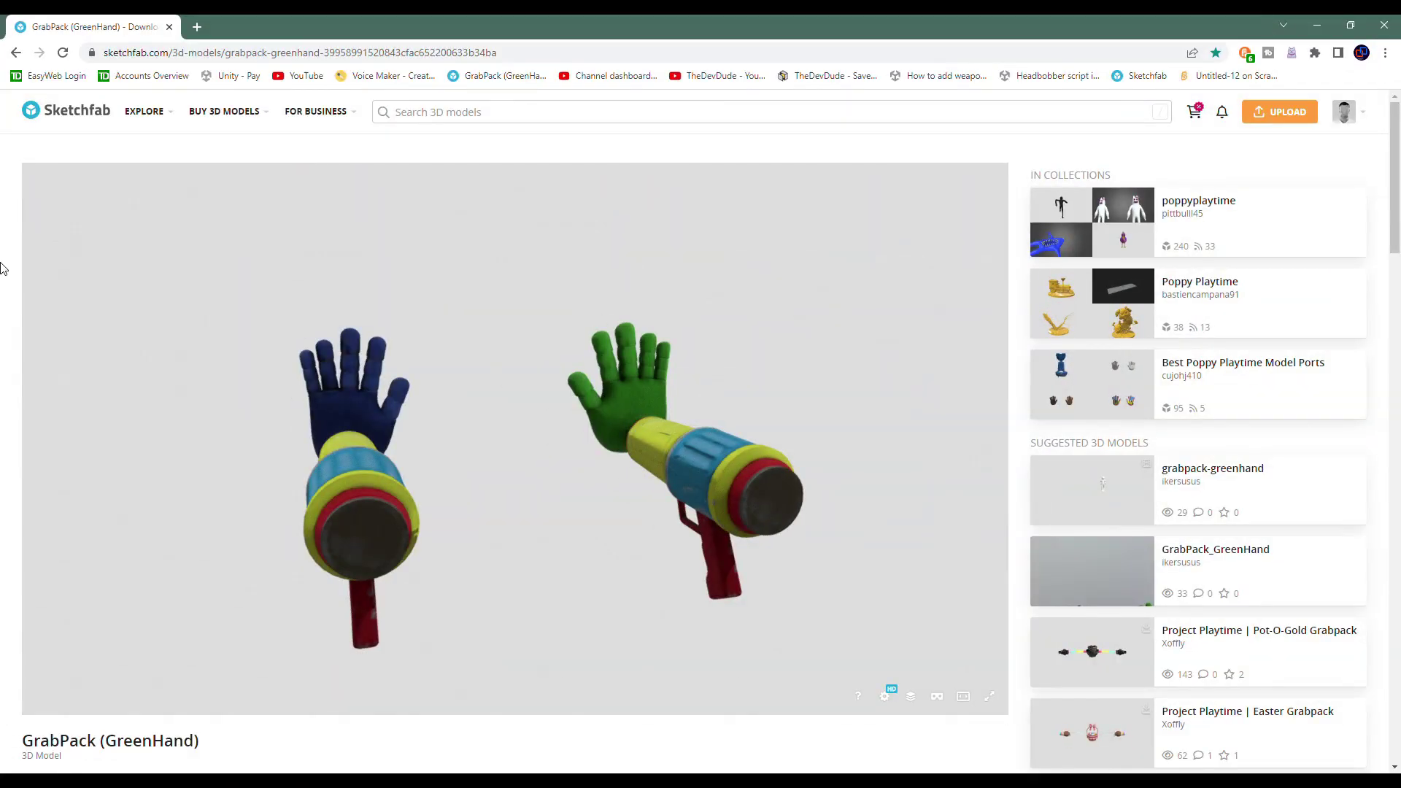
Switch to Sketchfab, examine the GrabPack (GreenHand) model and look at its available downloads, including the original blend format.
mouse_move(786, 448)
mouse_down()
mouse_move(463, 445)
mouse_move(650, 494)
mouse_move(471, 438)
mouse_move(348, 428)
mouse_move(698, 482)
mouse_up()
scroll(698, 482, down, 4)
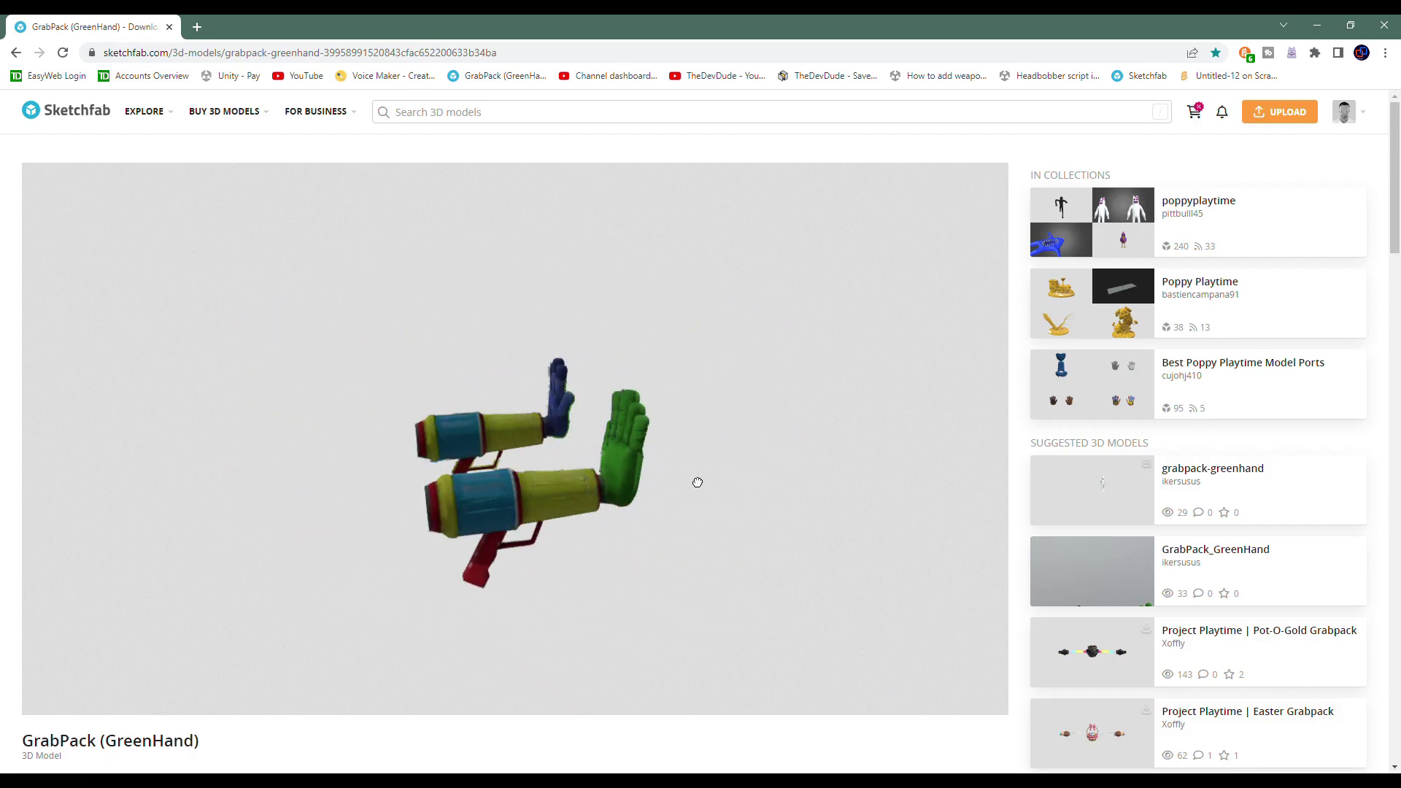
drag(448, 454, 335, 431)
scroll(8, 410, down, 3)
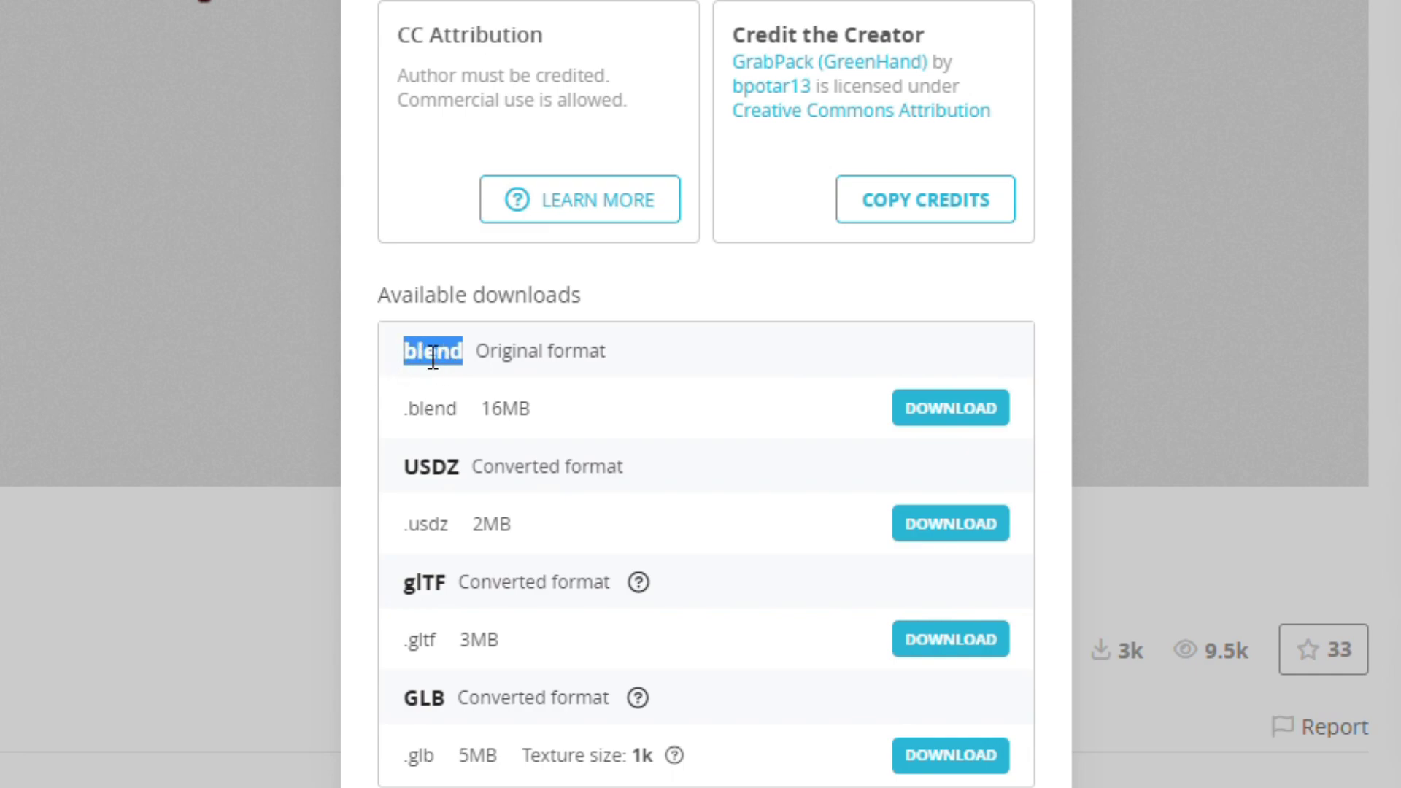
click(727, 337)
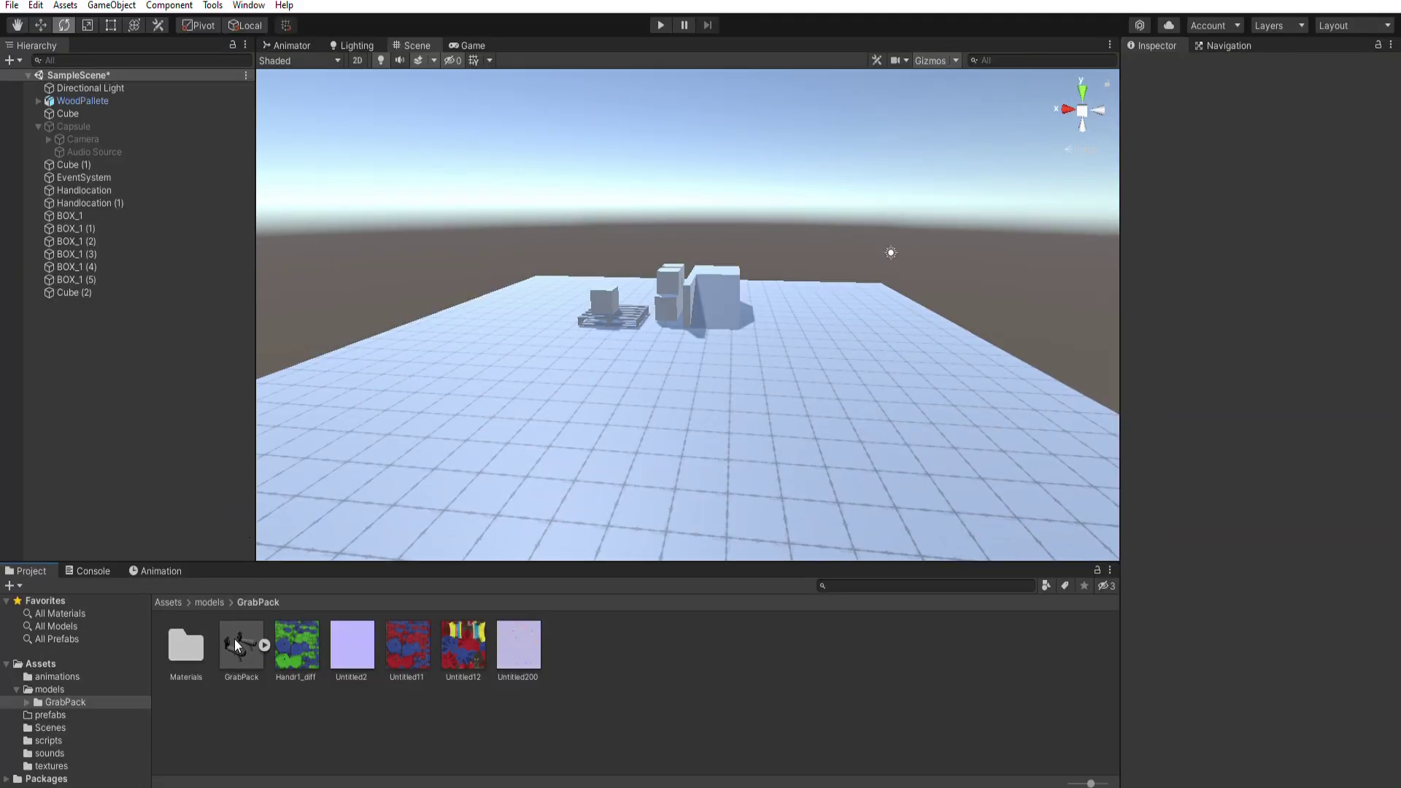
Switch back to Unity and place the GrabPack model from the project assets on the platform.
drag(234, 639, 838, 412)
right_drag(577, 369, 734, 349)
Unpack the GrabPack model and delete its child Camera and Light objects.
click(69, 98)
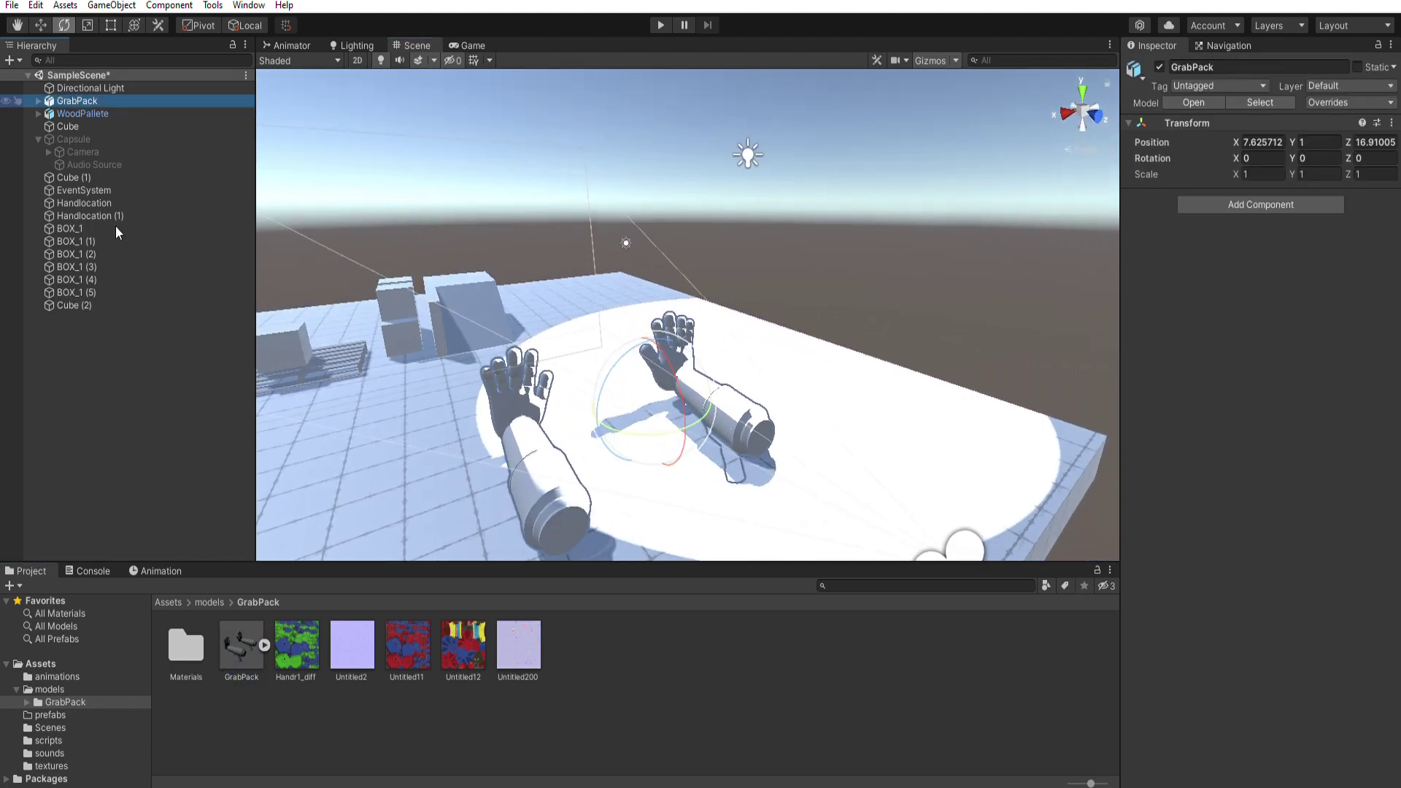
key(Right)
click(100, 165)
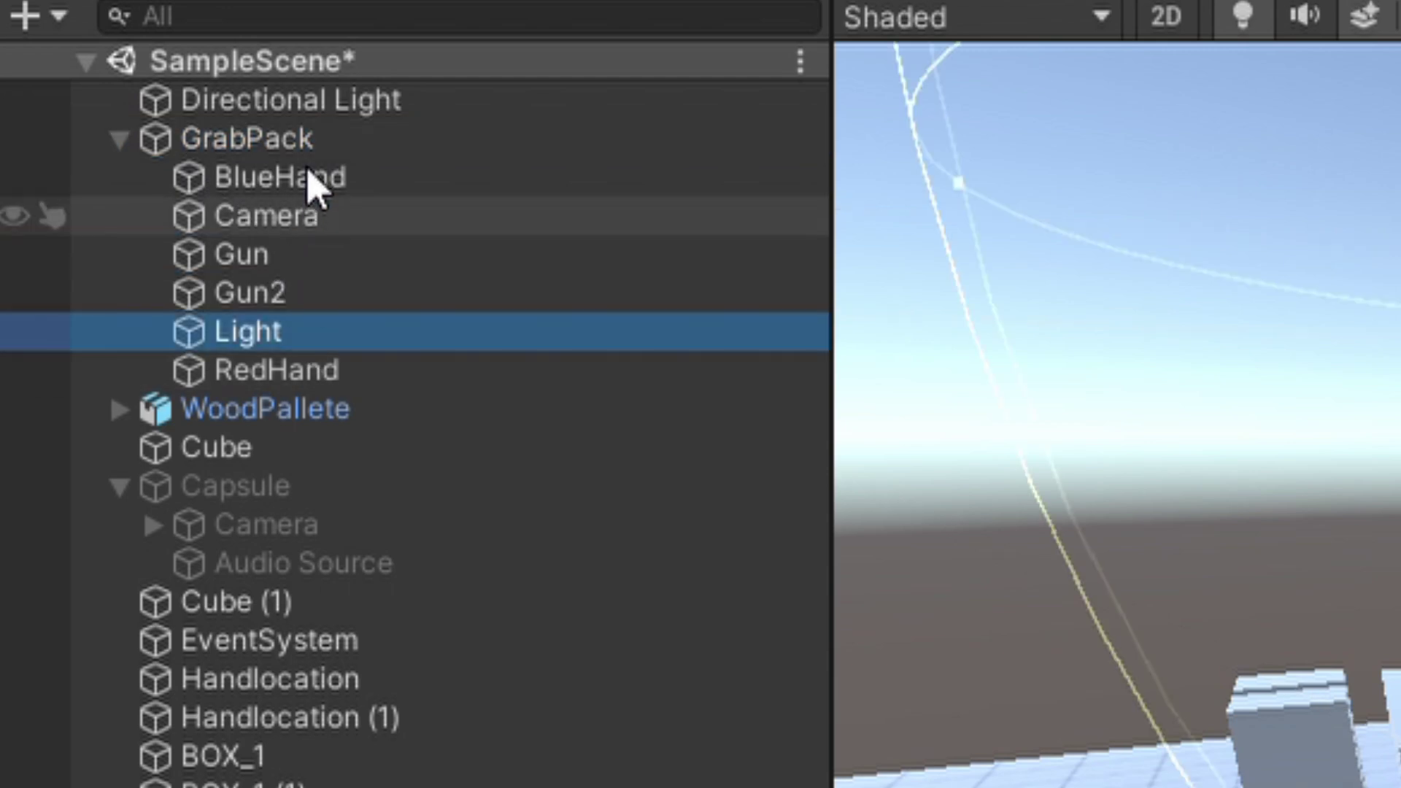
ctrl+click(307, 195)
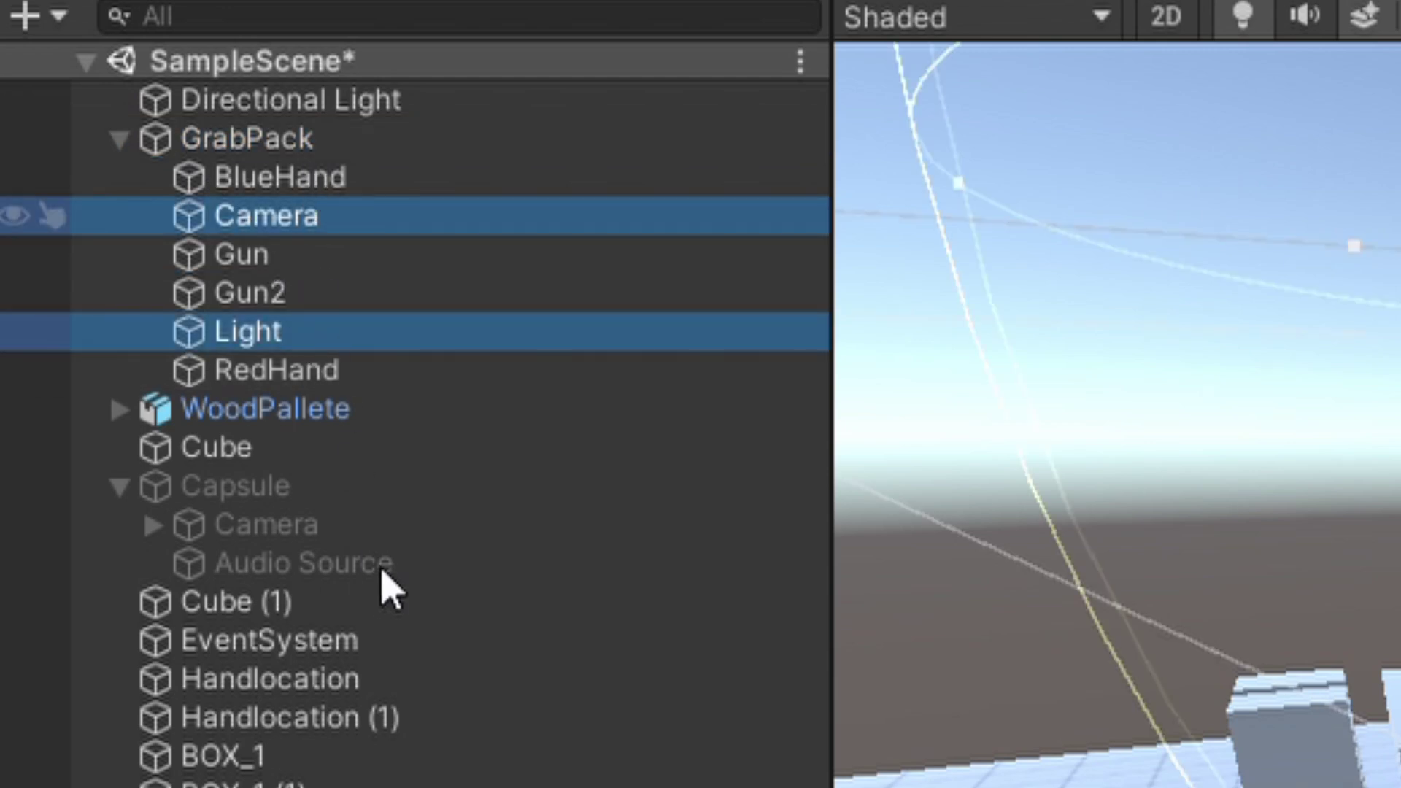
key(Delete)
right_drag(976, 271, 438, 567)
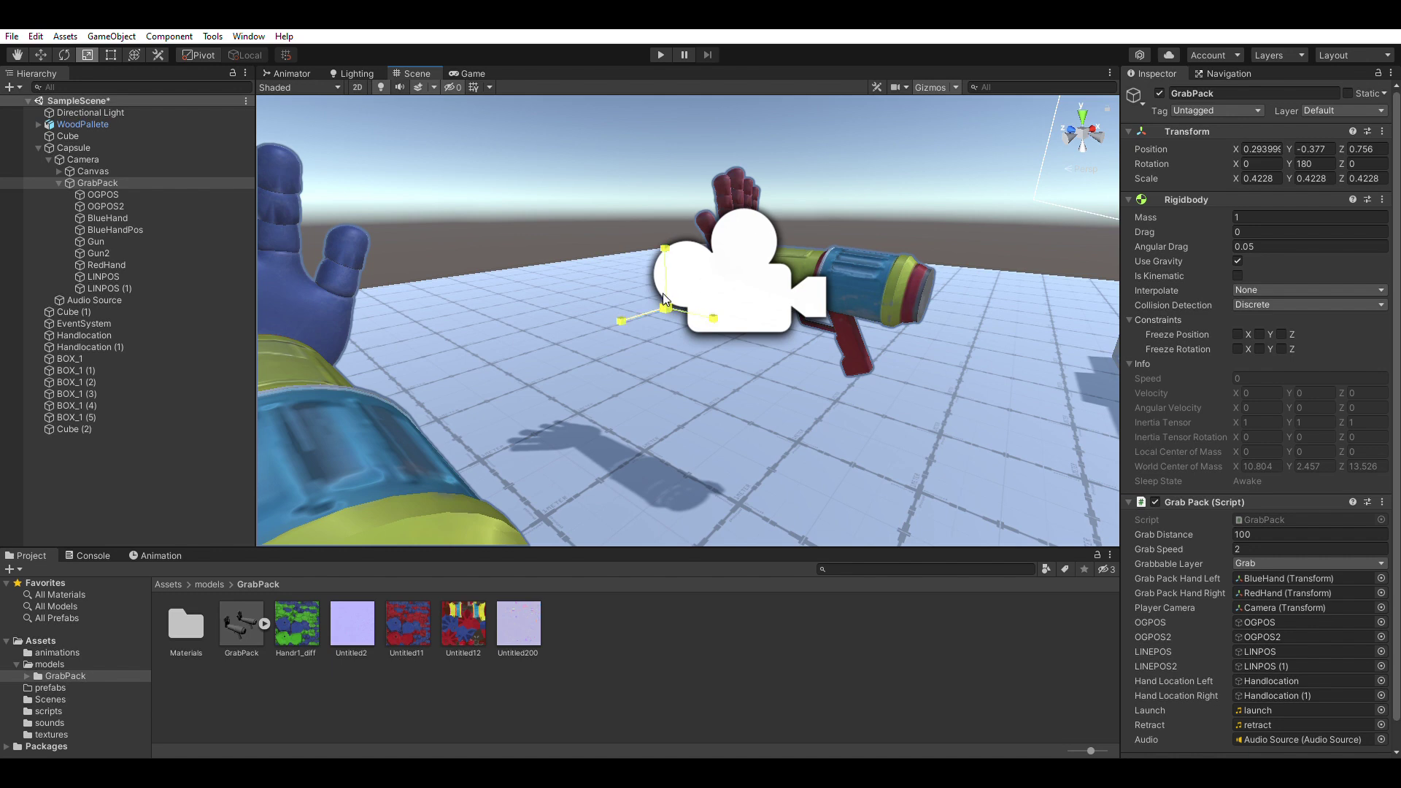
Scale the GrabPack uniformly down to 0.2 and check how its hands look from the player's view.
drag(664, 300, 699, 347)
click(469, 73)
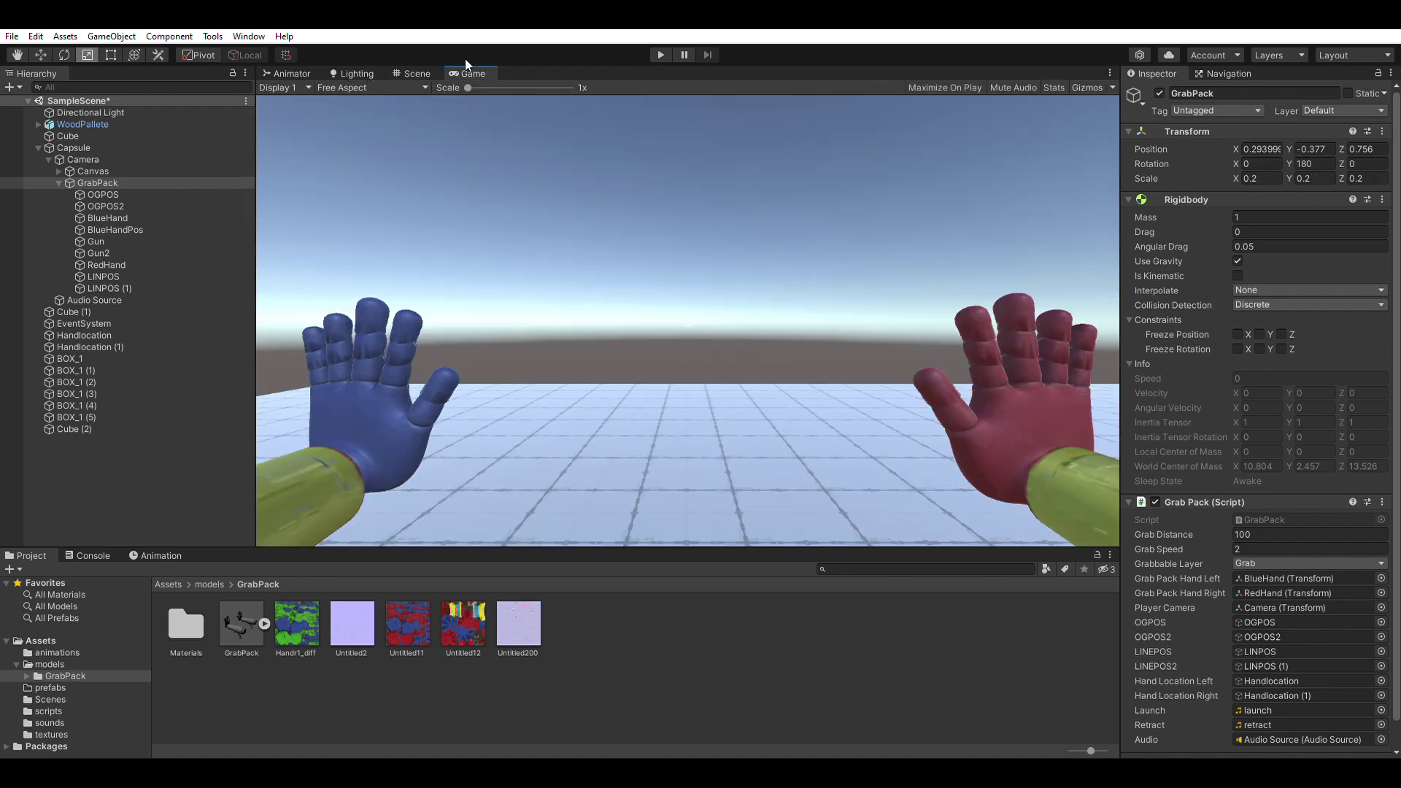
click(413, 73)
click(469, 73)
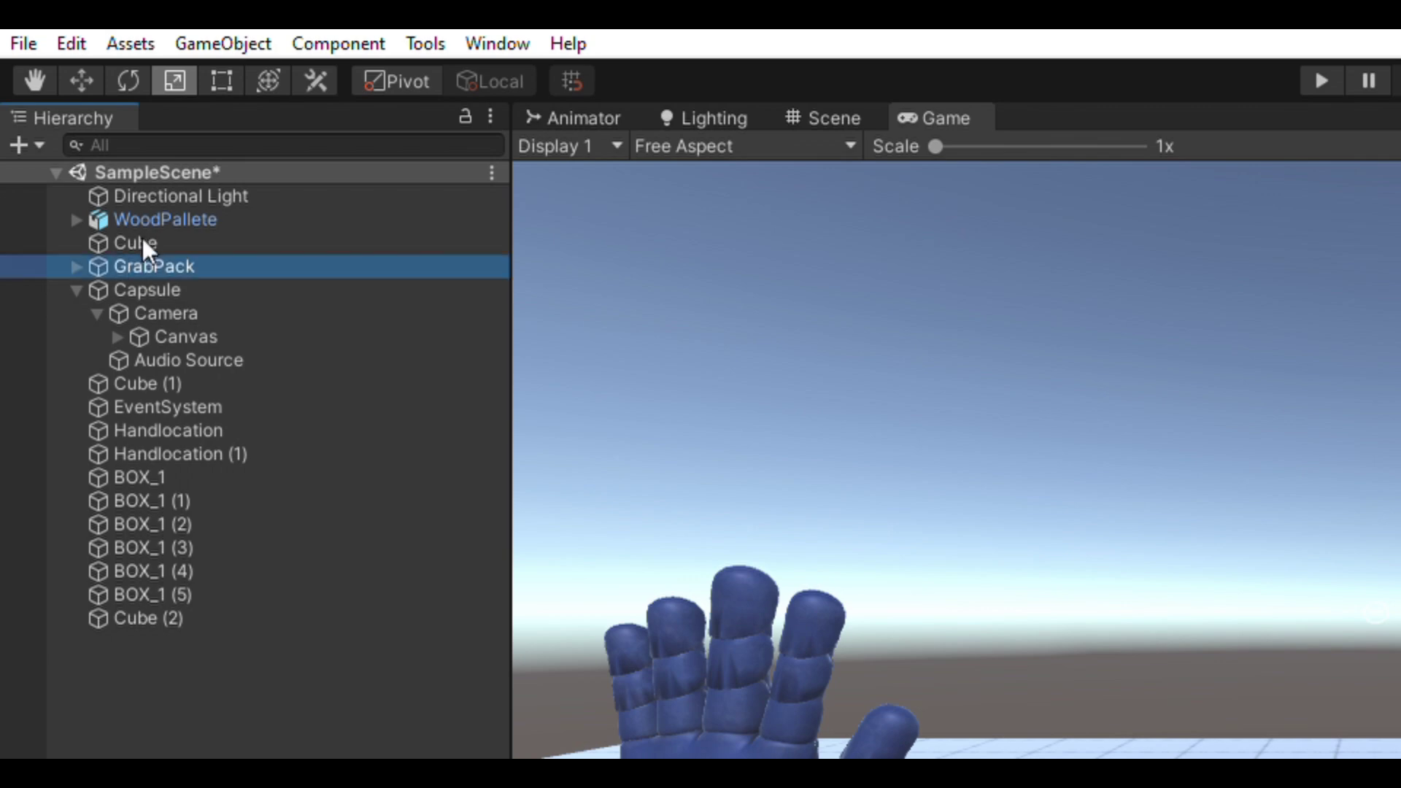
Make GrabPack a child of the capsule's Camera and review the capsule's collider and Rigidbody settings.
drag(73, 134, 106, 155)
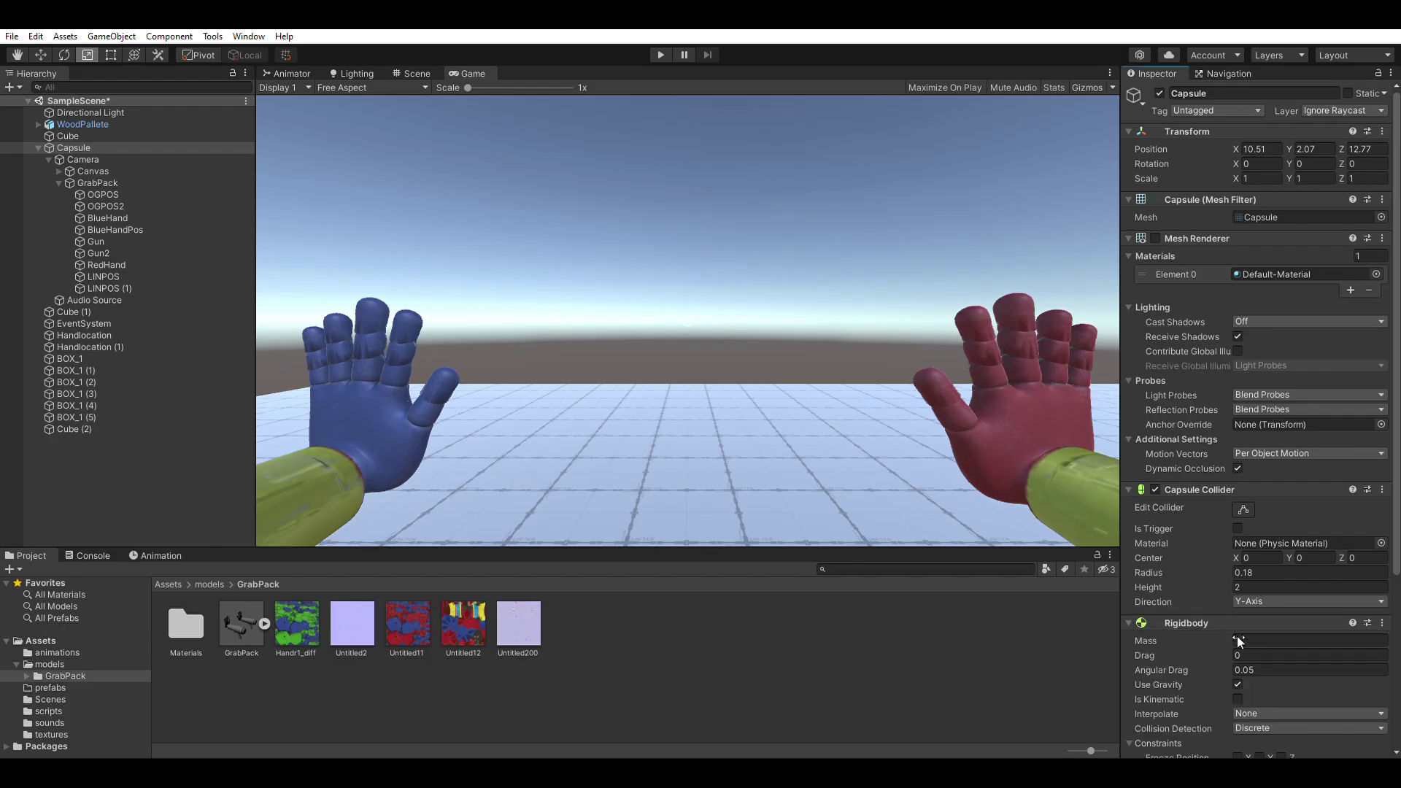
scroll(1235, 625, down, 5)
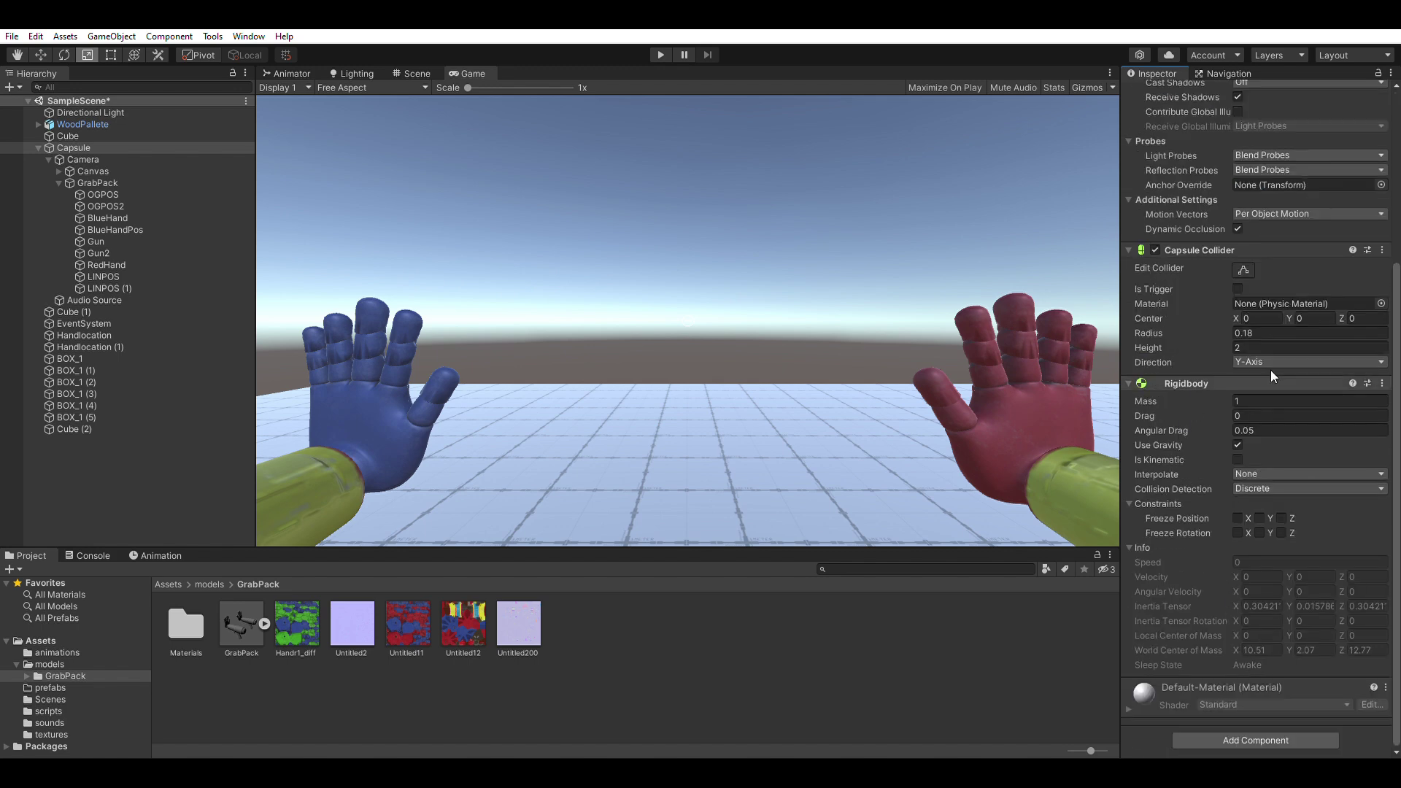
Create an empty object named OGPOS inside BlueHand and move it out directly under GrabPack.
click(417, 73)
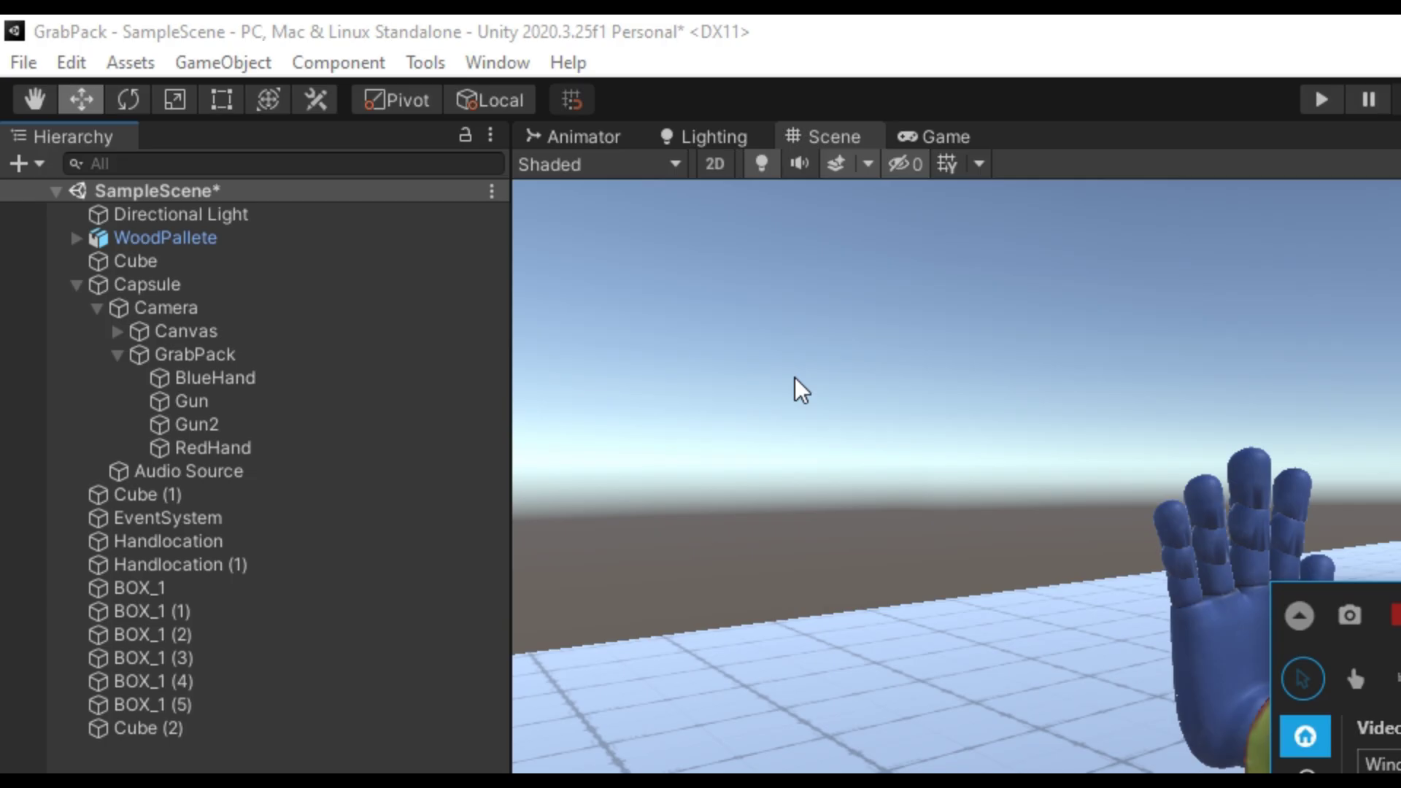
click(184, 358)
click(213, 383)
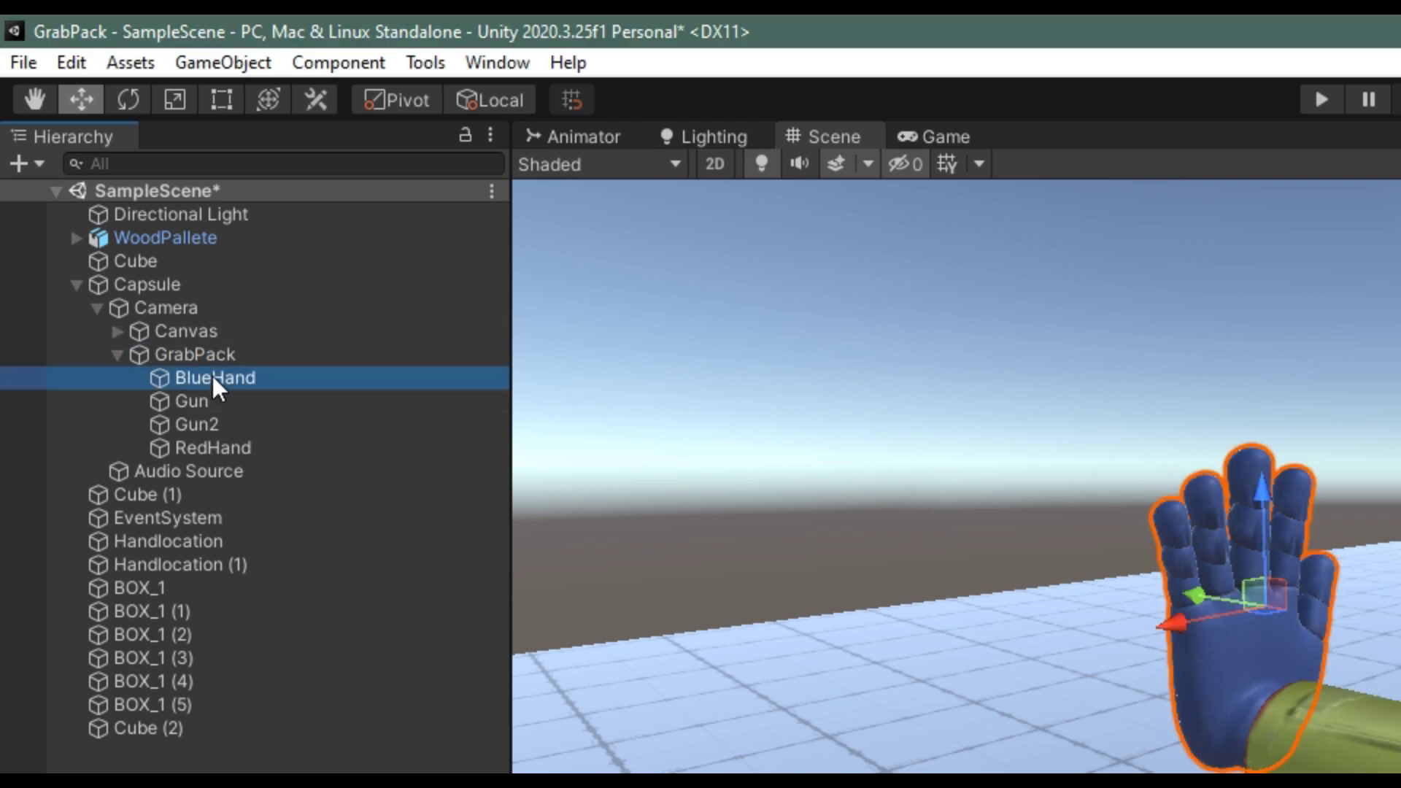
right_click(213, 377)
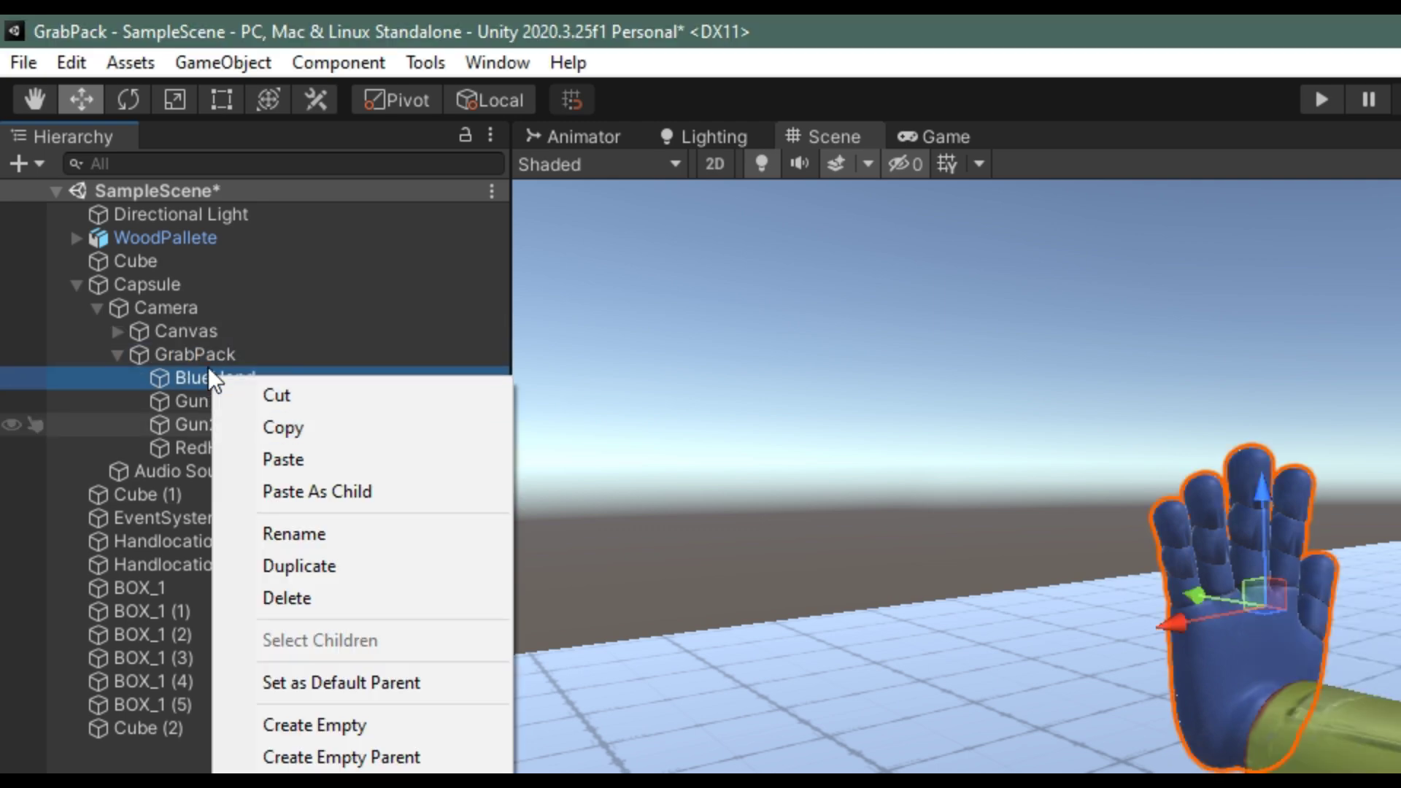
click(385, 723)
text(O)
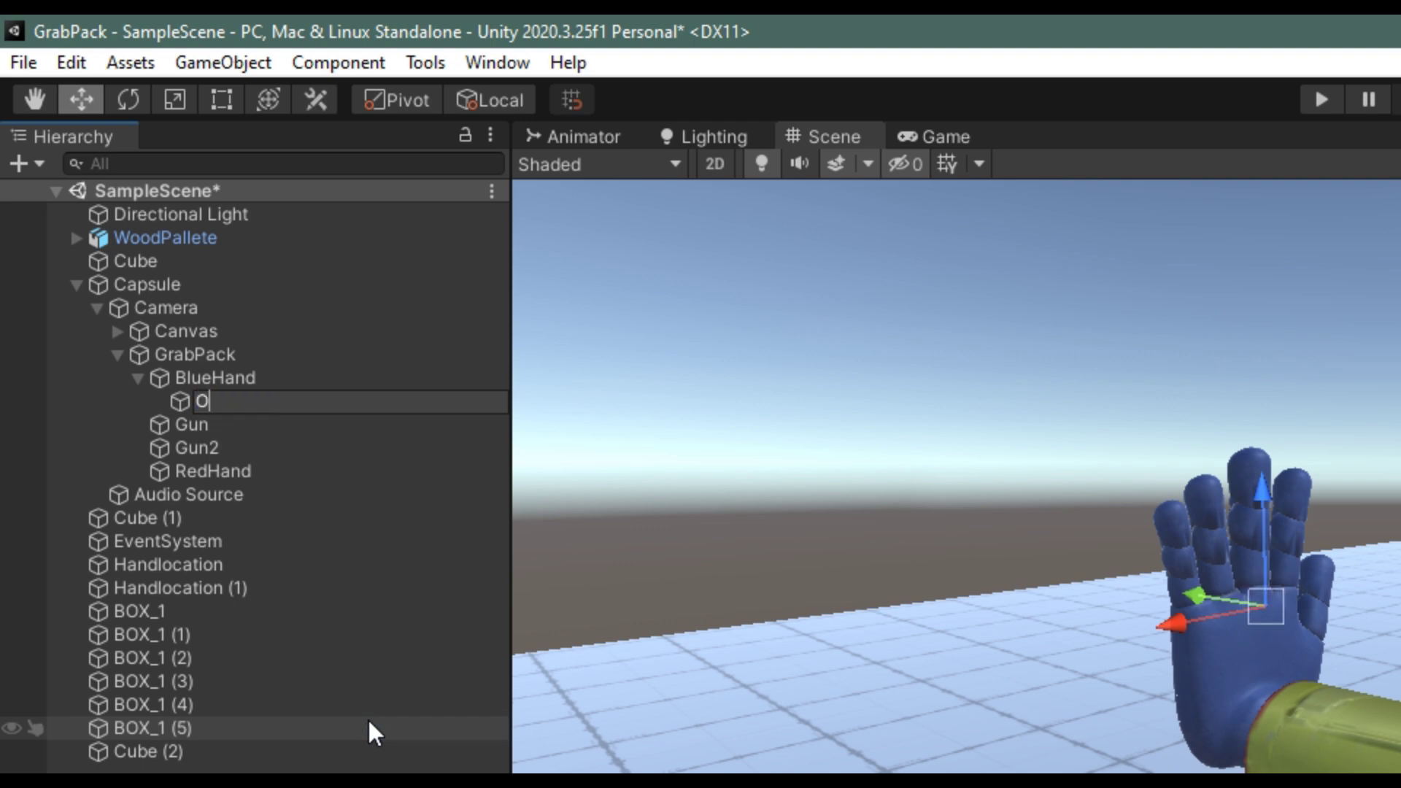
text(GPOS)
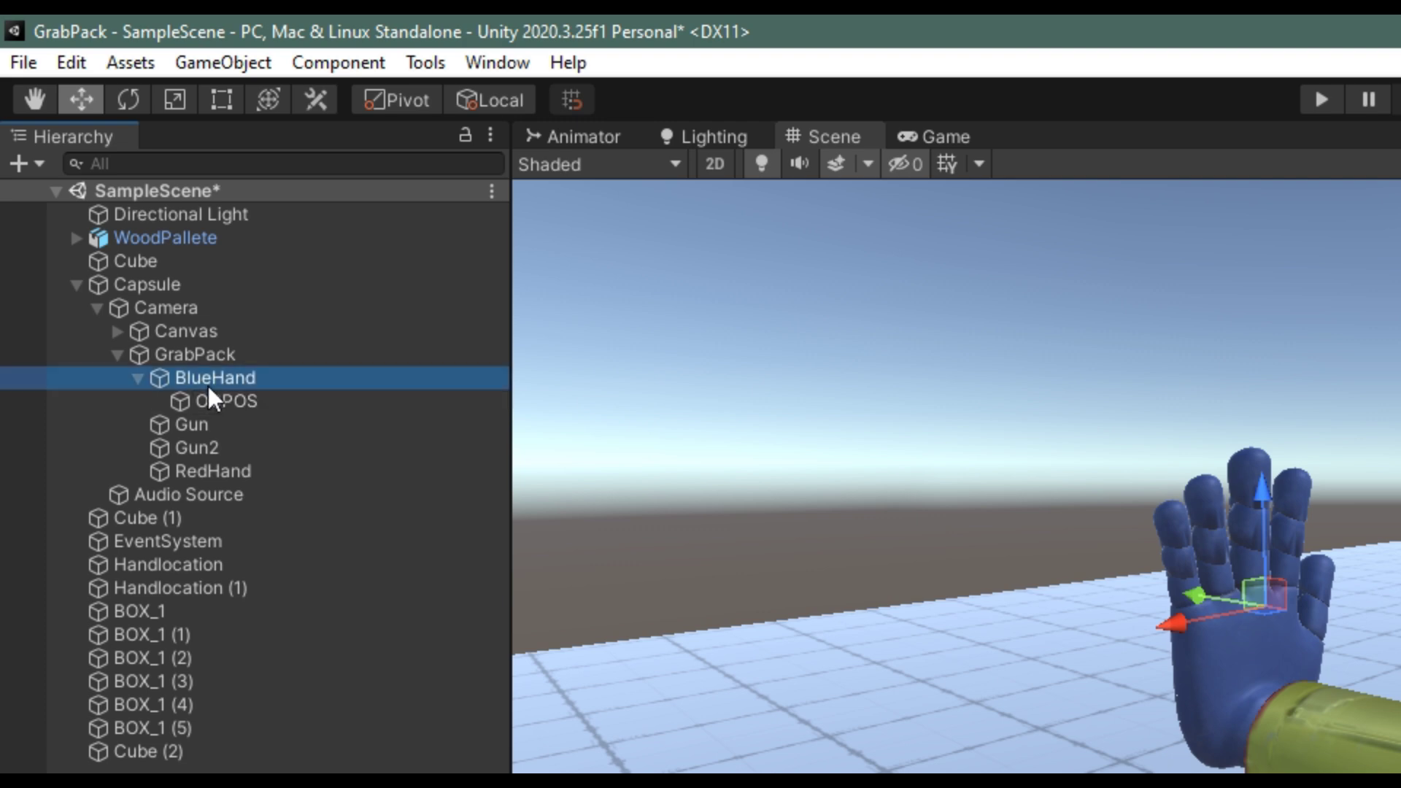
click(219, 403)
drag(219, 409, 192, 374)
Create an empty object named OGPOS1 inside RedHand and move it out directly under GrabPack.
click(223, 470)
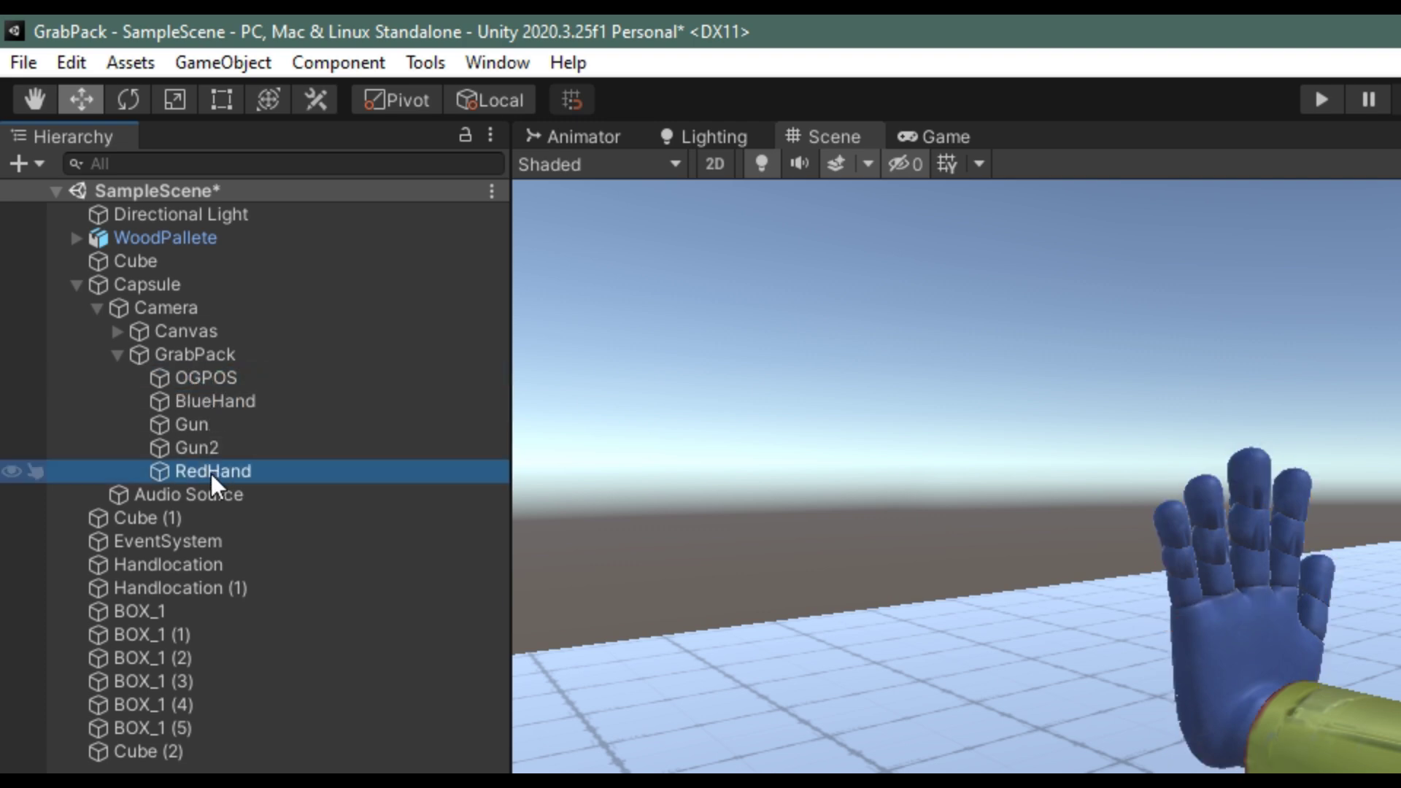
right_click(212, 473)
click(295, 780)
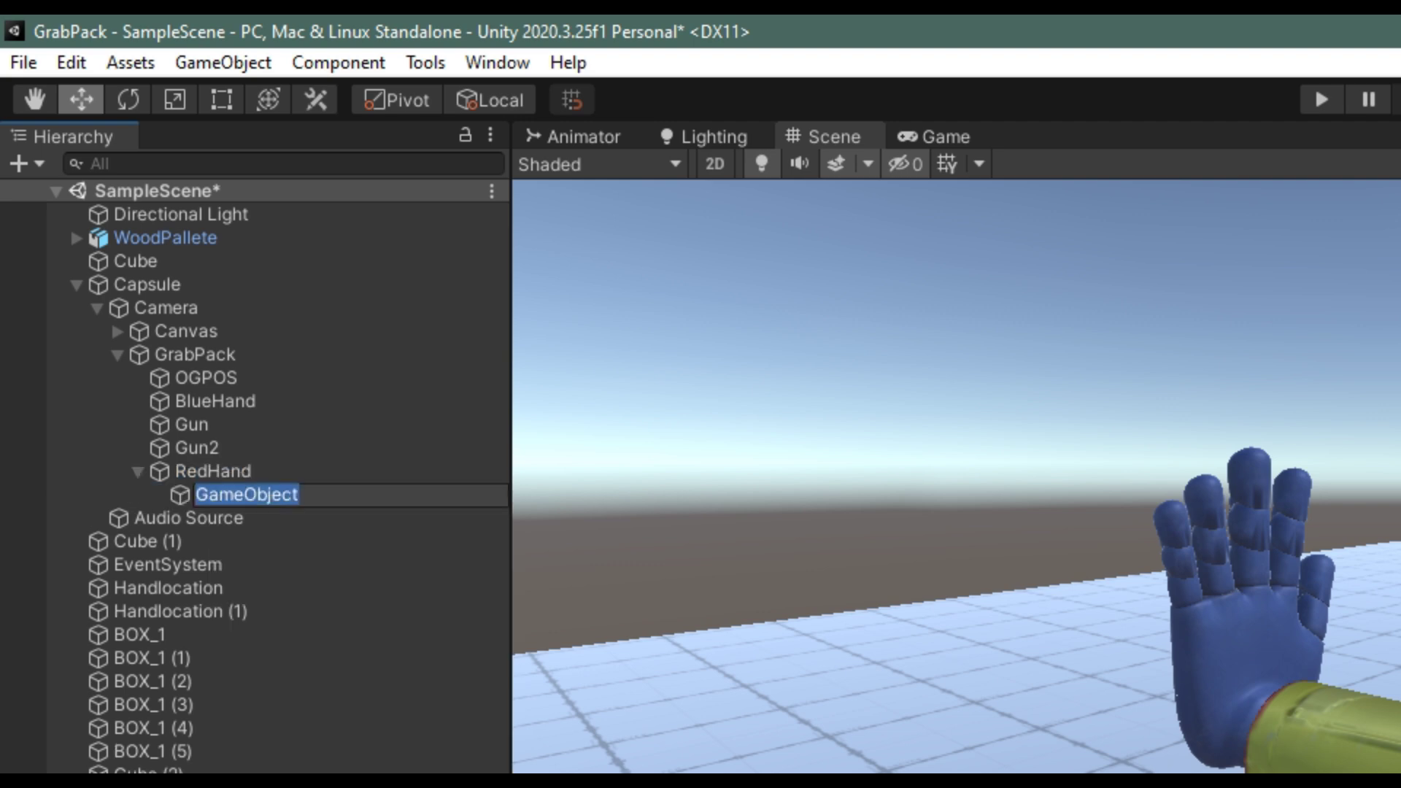
text(OGPOS1)
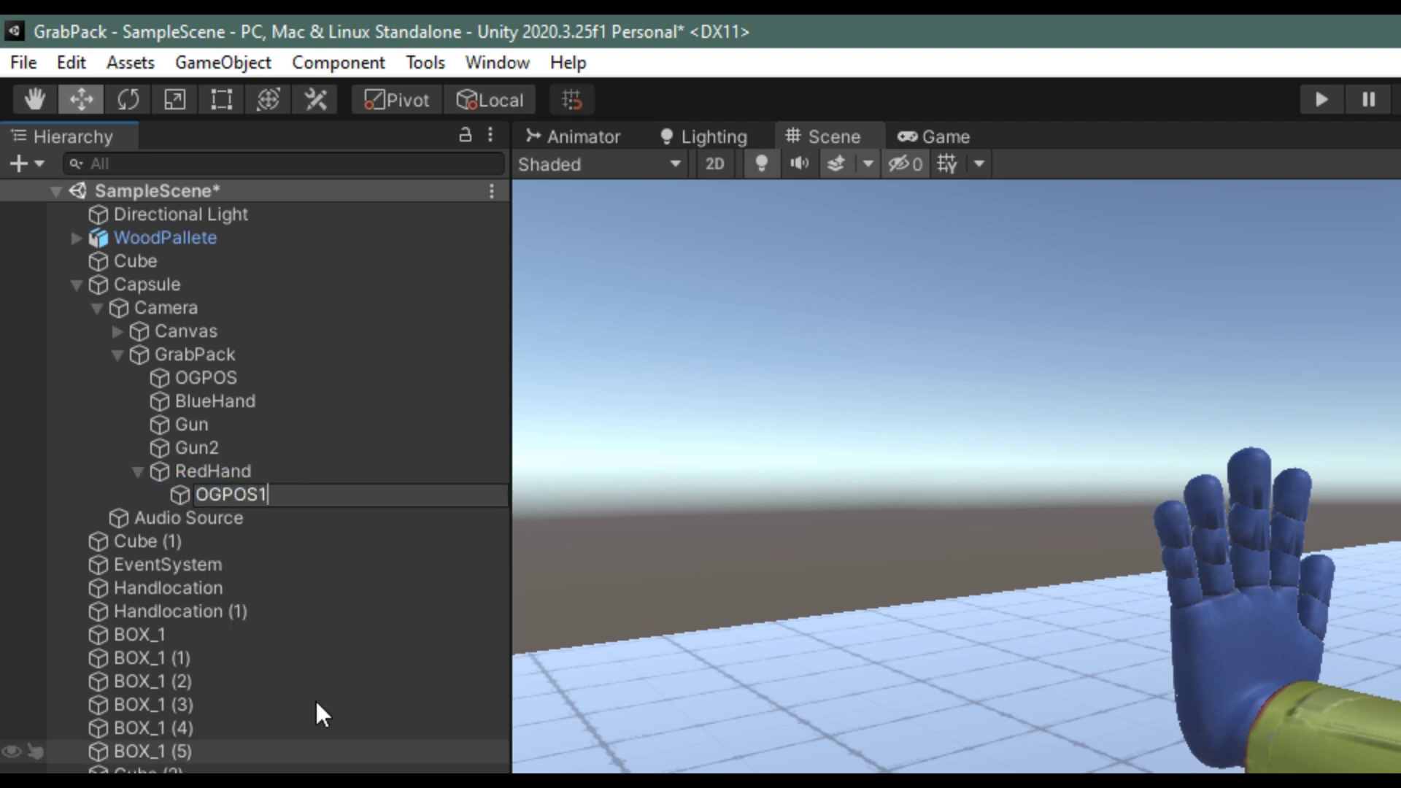
click(200, 476)
drag(218, 497, 199, 418)
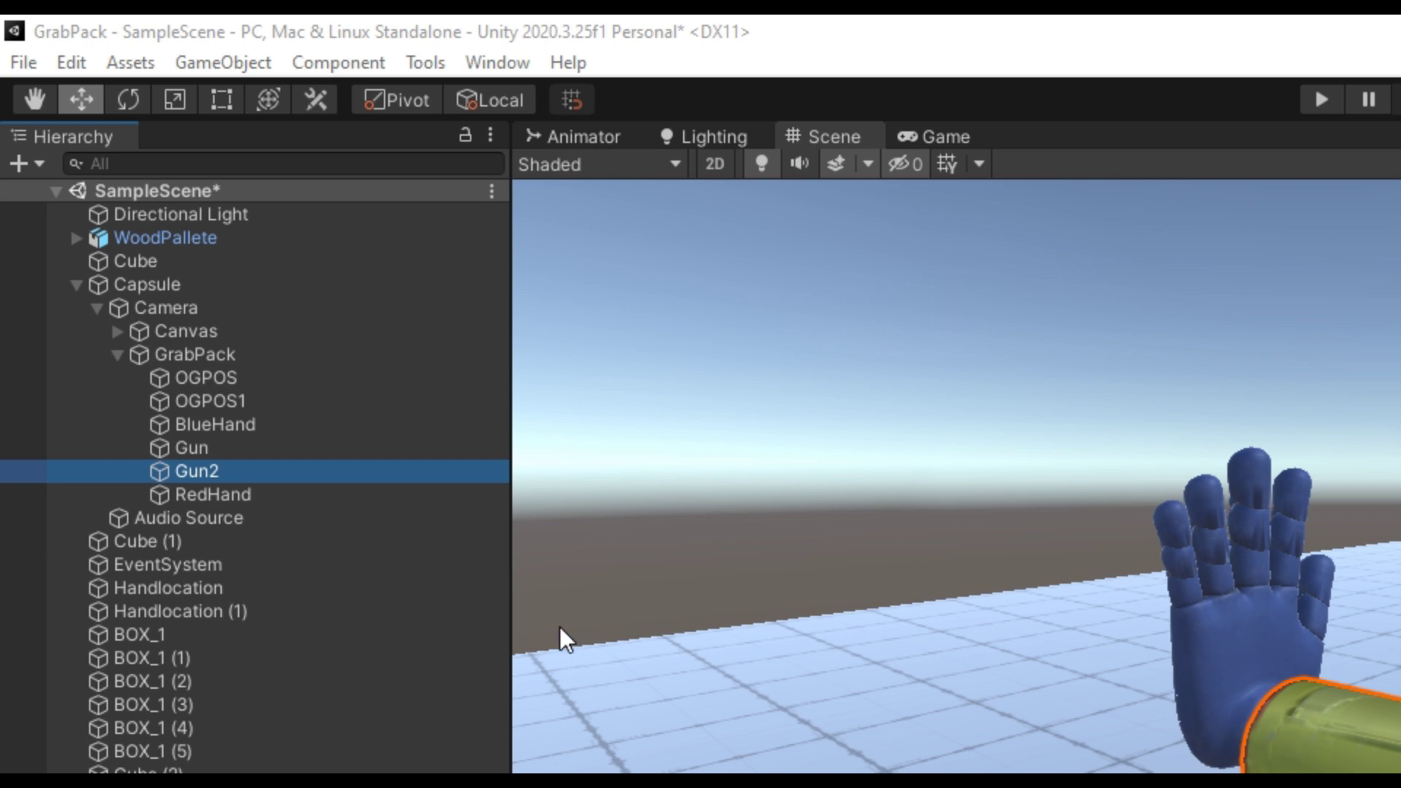
Duplicate OGPOS and OGPOS1 and rename both copies LinePOS.
click(262, 400)
shift+click(278, 380)
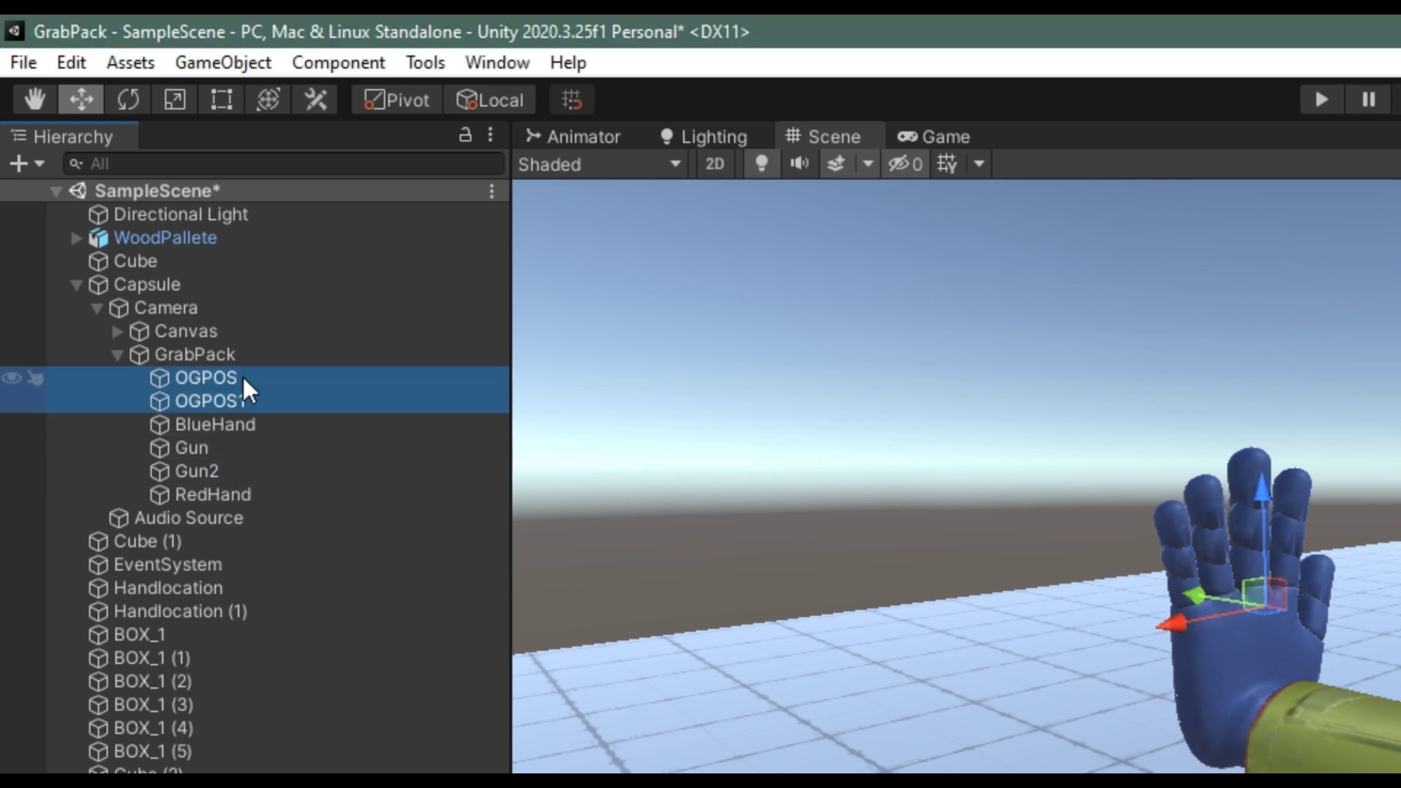
key(ctrl+d)
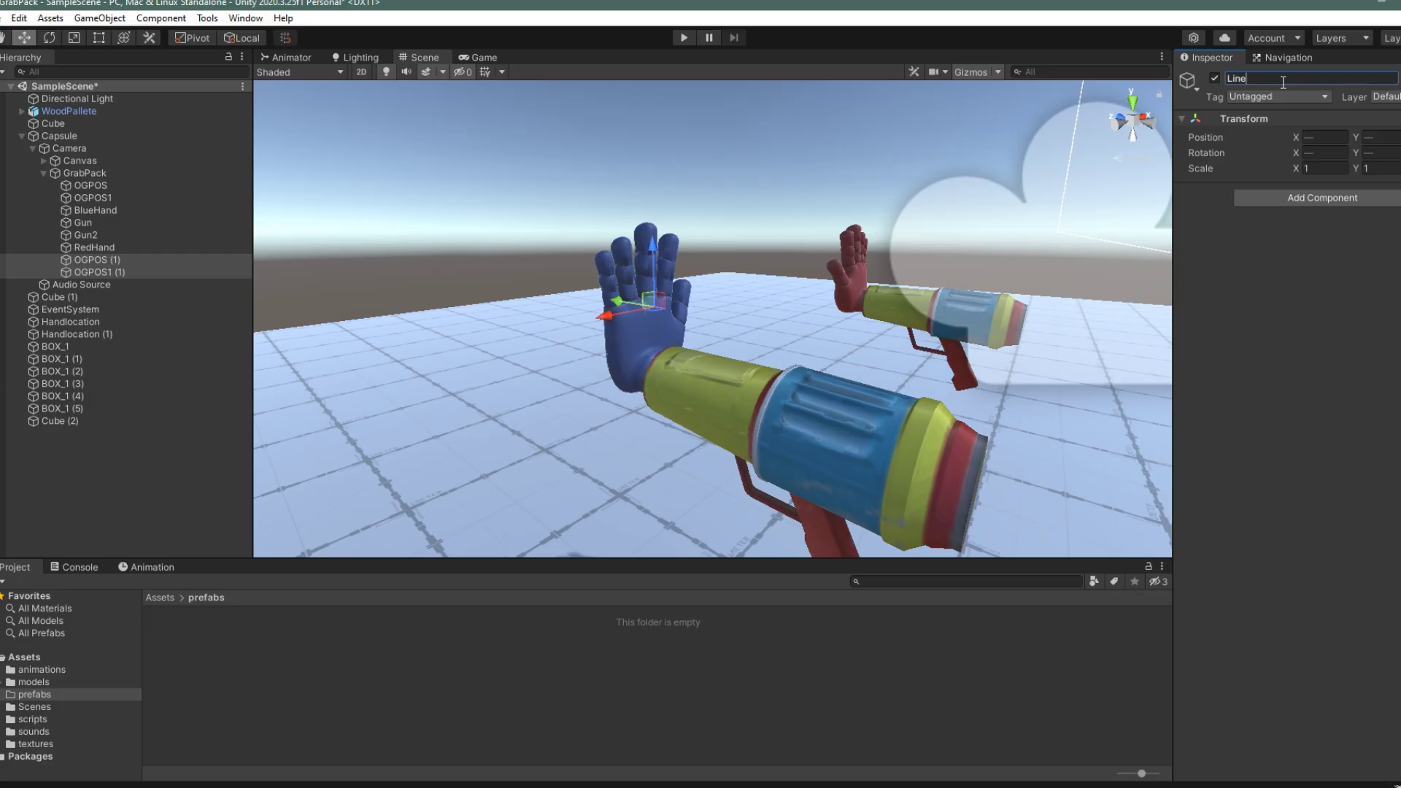
text(POs)
key(BackSpace)
text(S)
key(Return)
Rename the LinePOS copy at the red hand to LinePOS1.
click(95, 273)
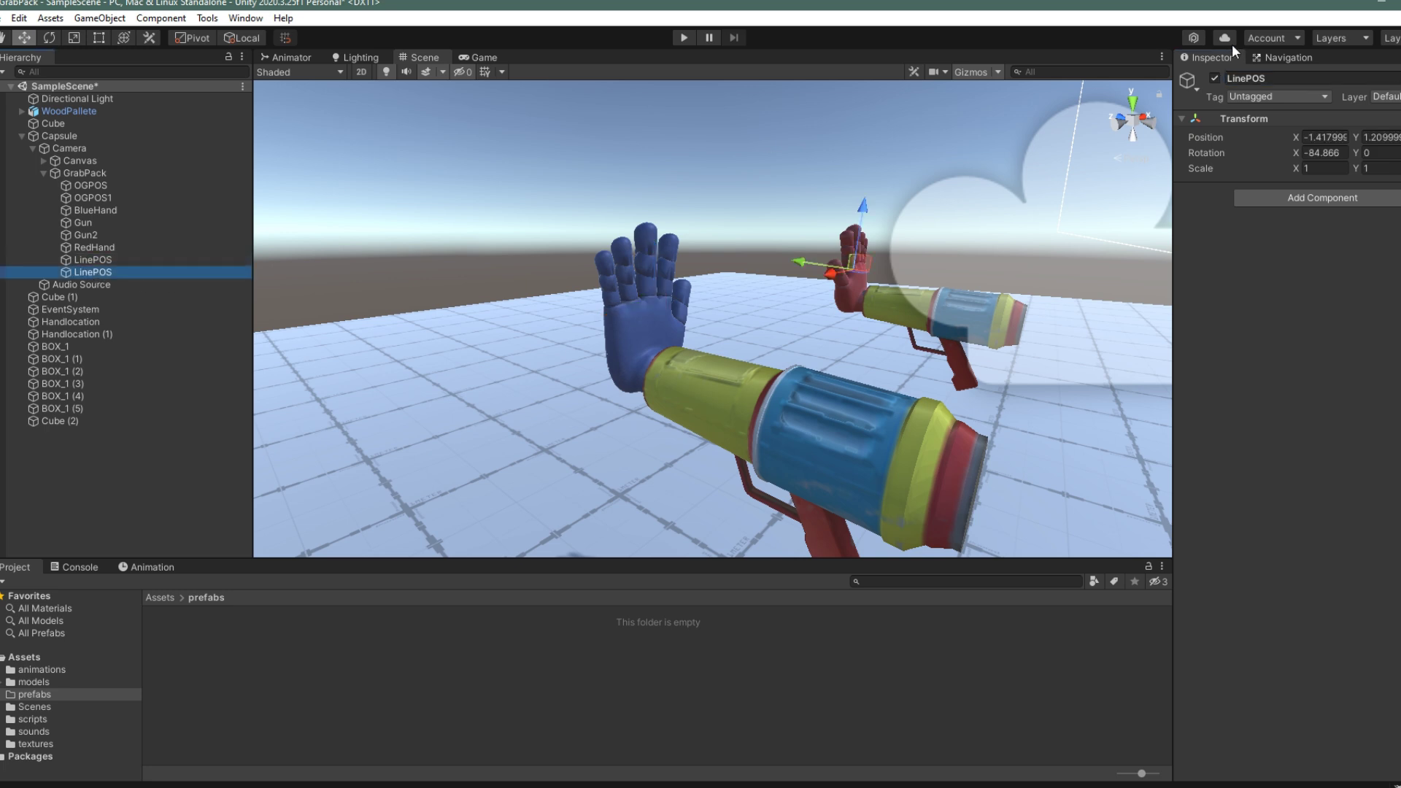
click(1325, 79)
text(1)
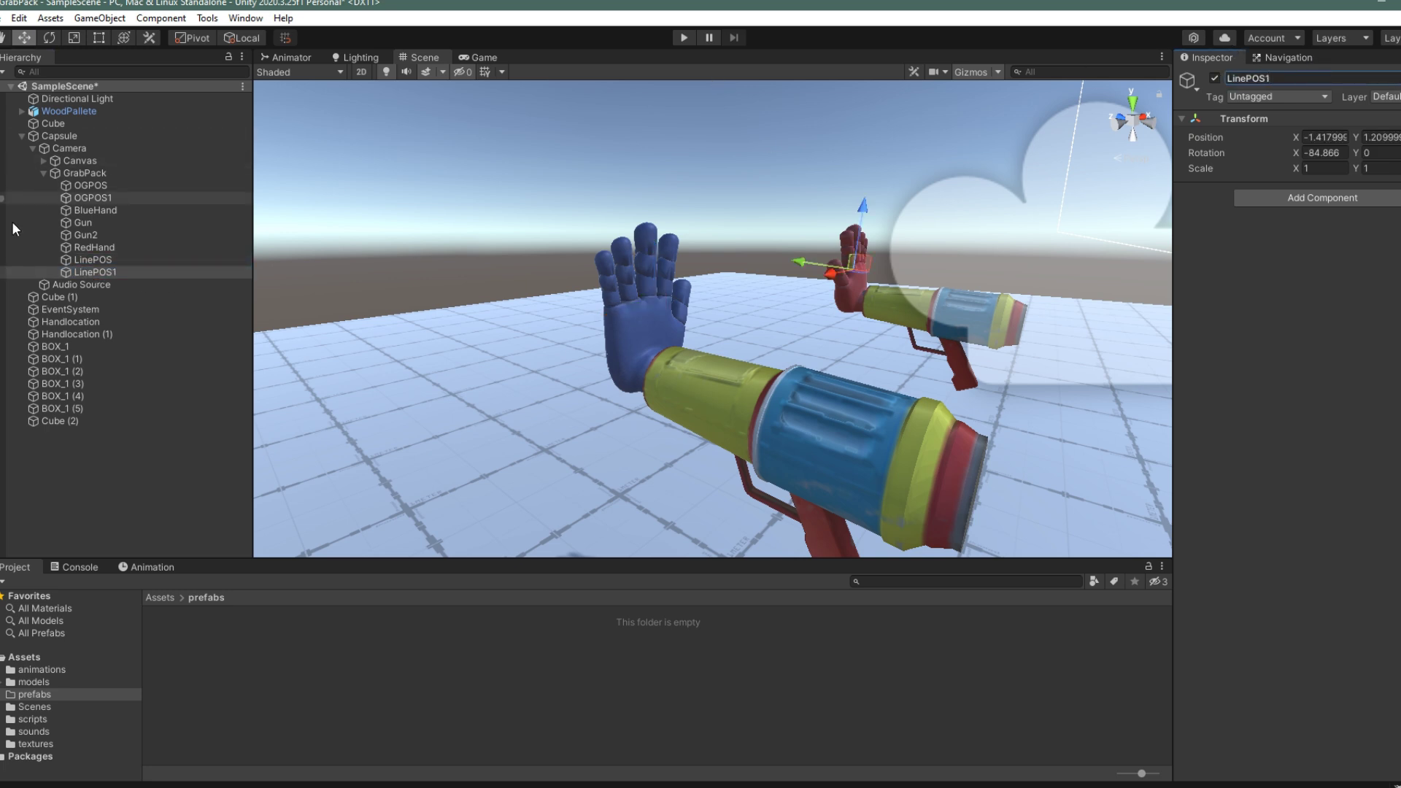
Move LinePOS and LinePOS1 together along the global axis to the ends of the gun barrels, where the hands attach.
ctrl+click(104, 260)
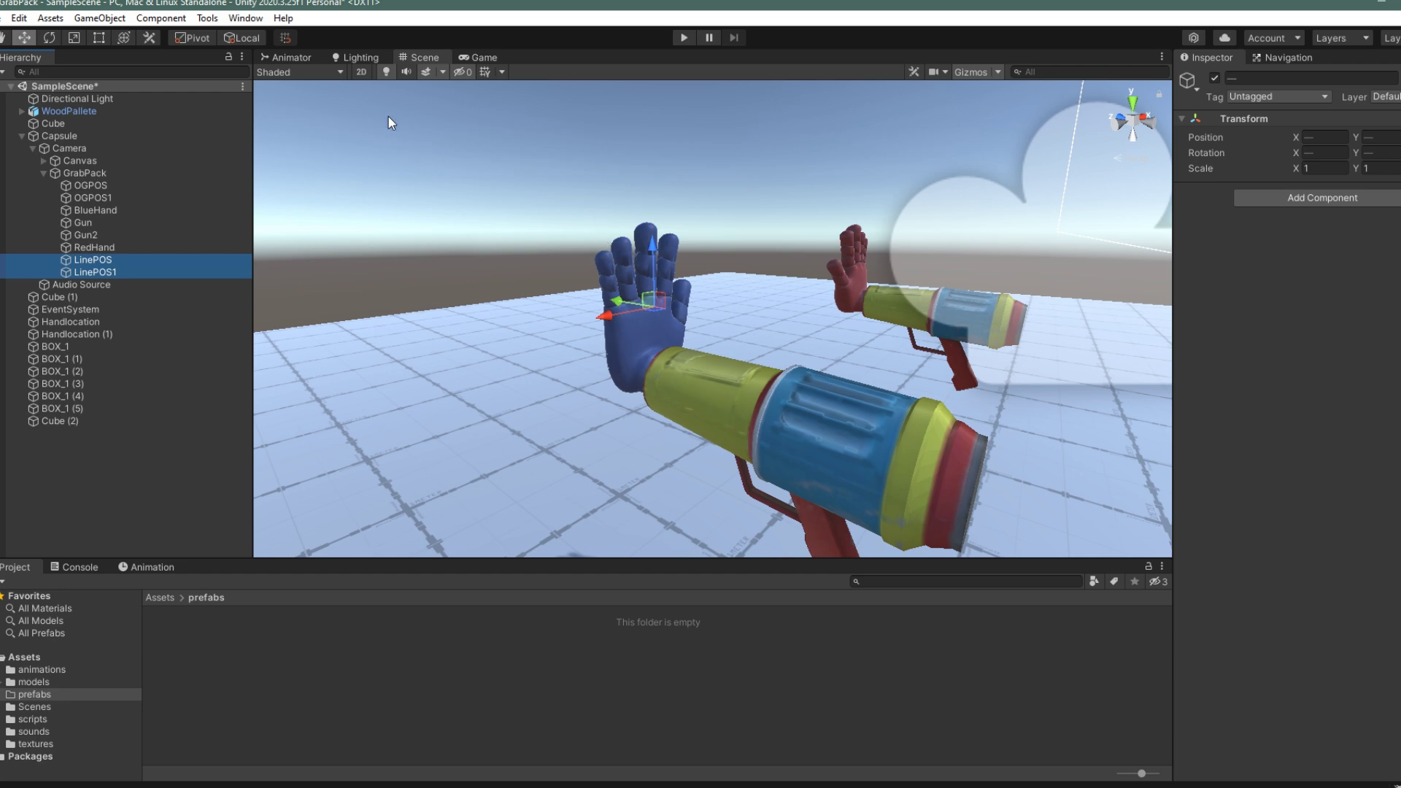
click(235, 34)
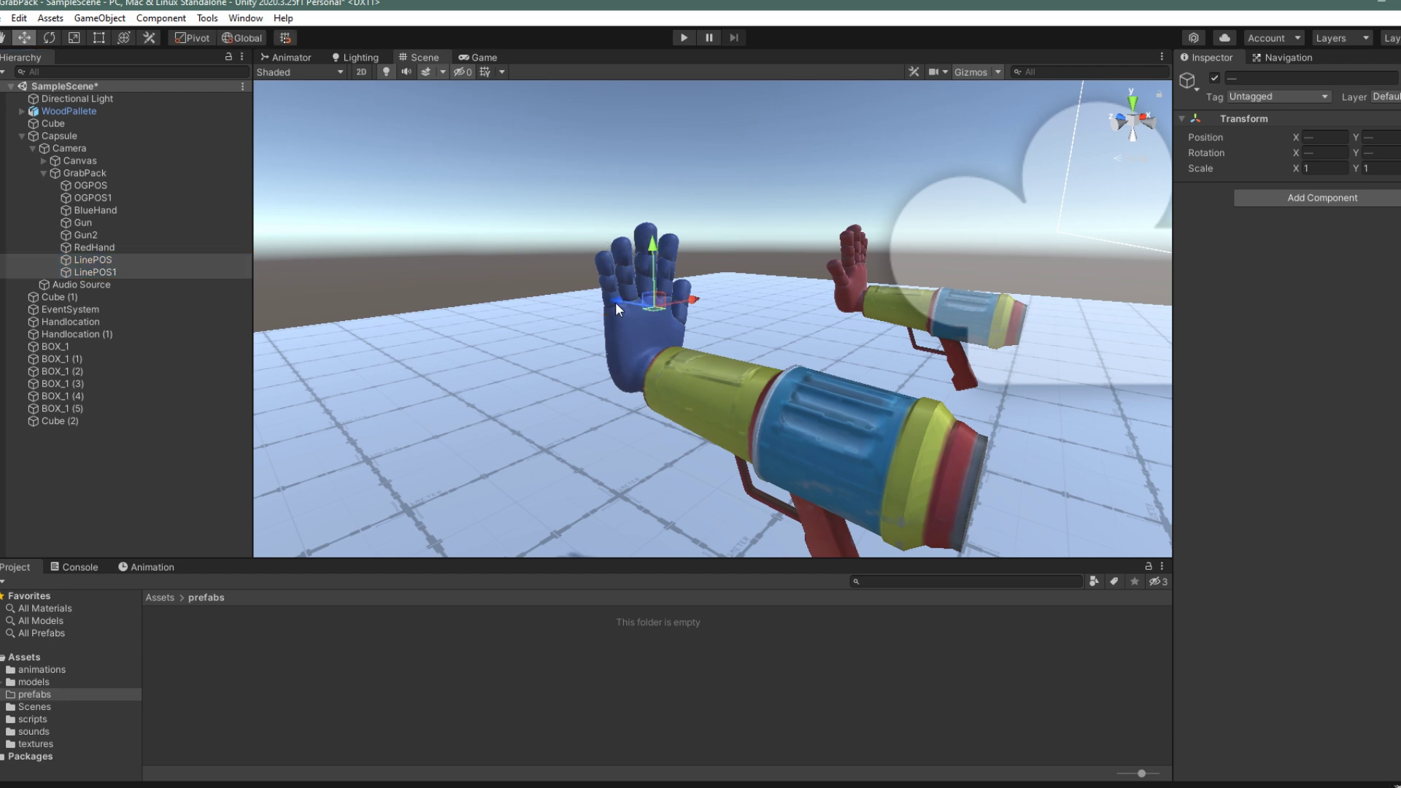
right_drag(615, 302, 684, 265)
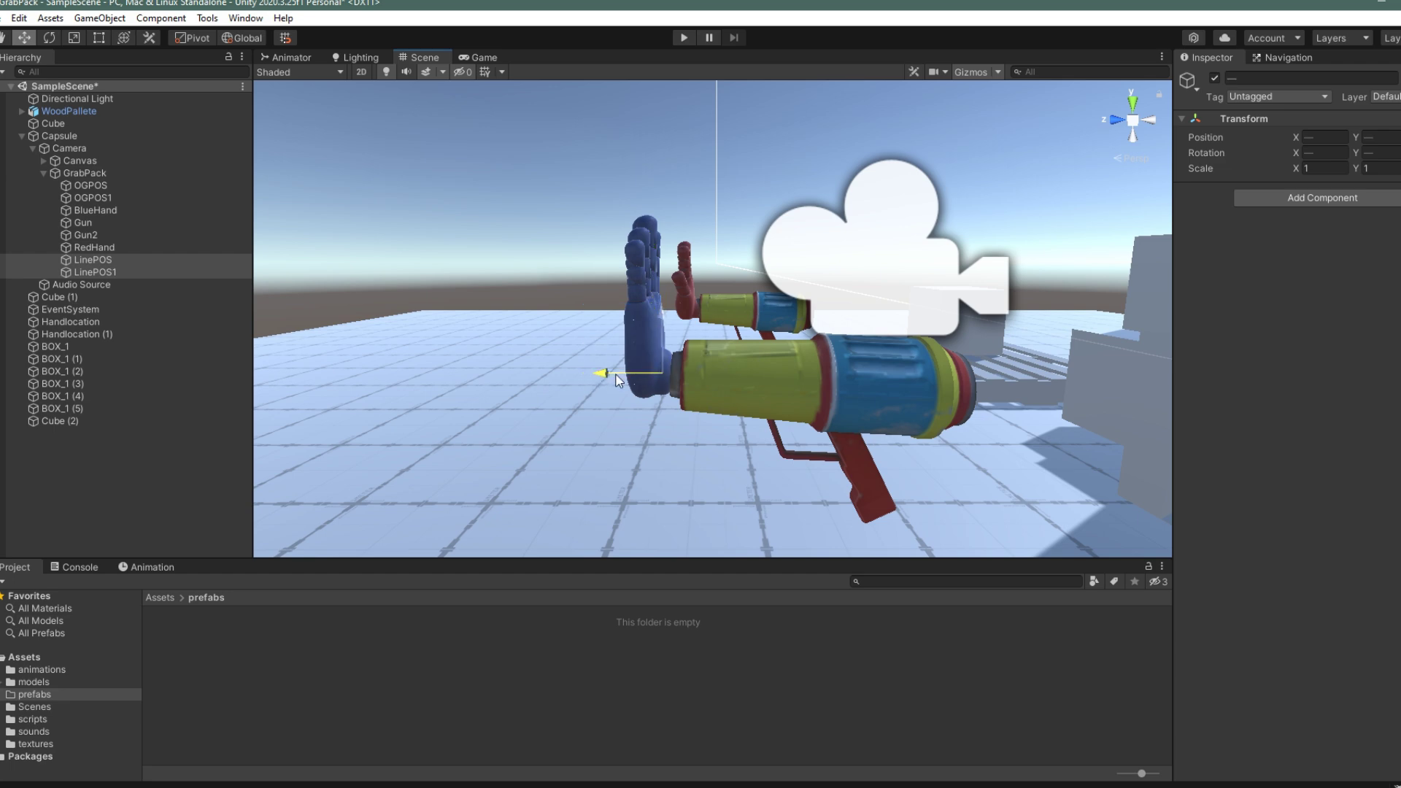
drag(593, 374, 650, 380)
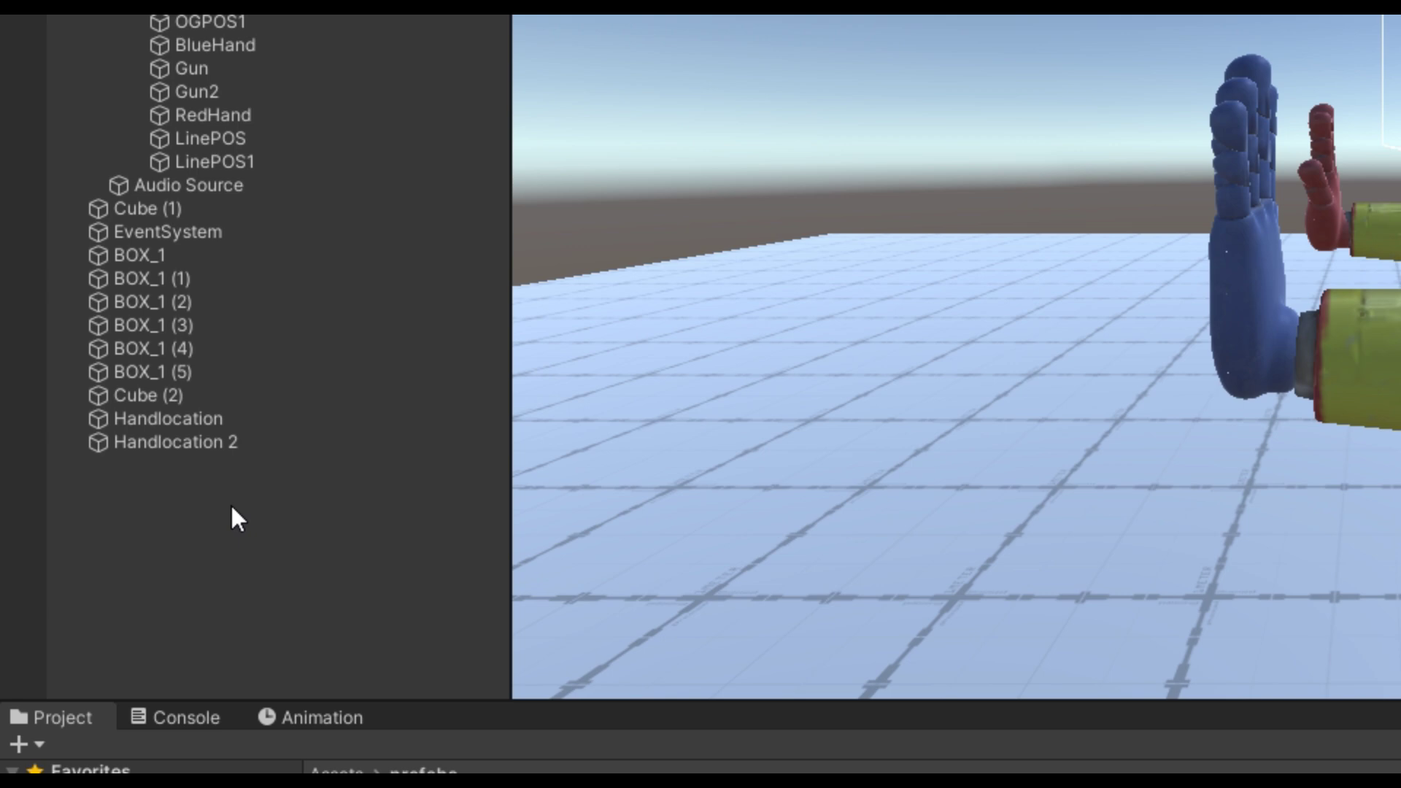
Select the Handlocation and Handlocation 2 objects at the root of the scene, and clear the selection.
click(186, 440)
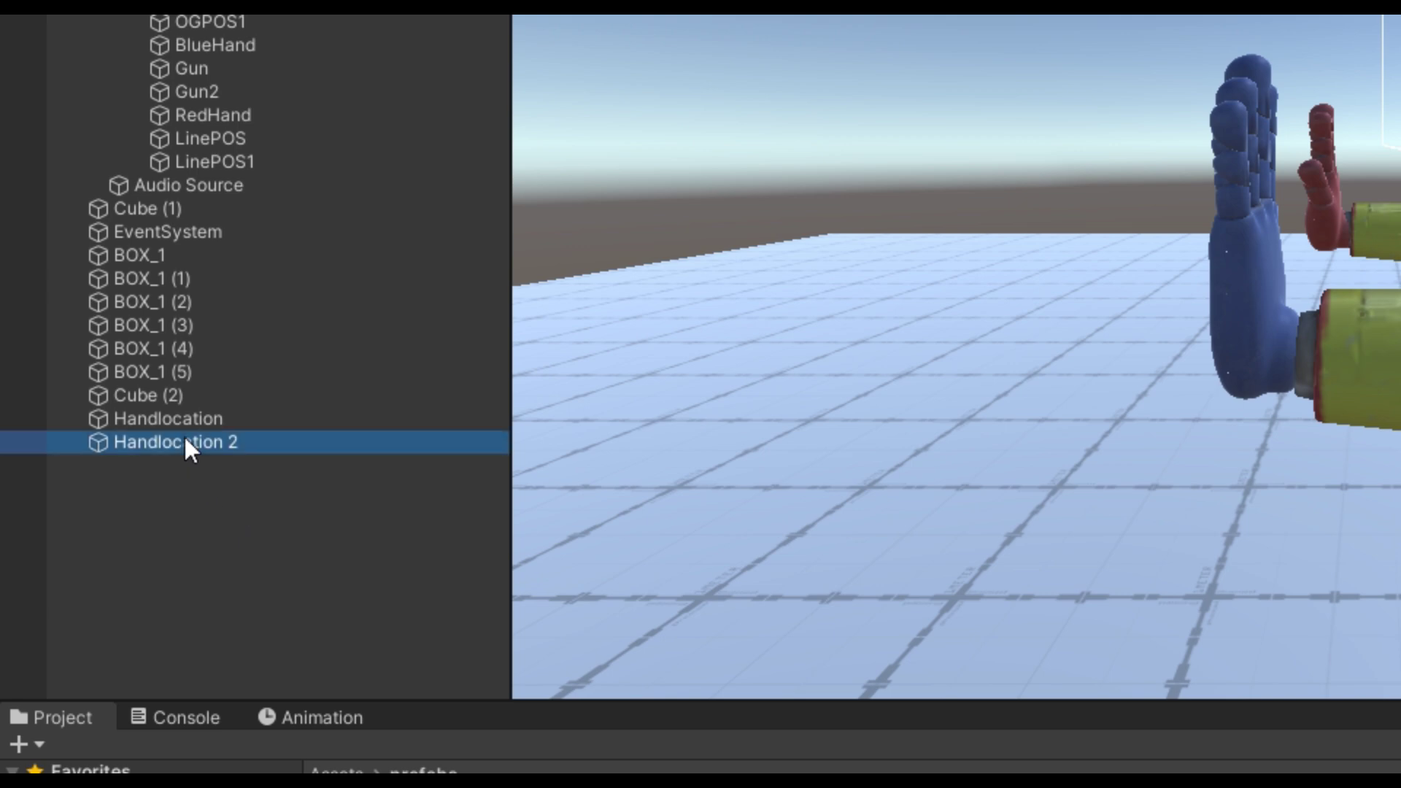
ctrl+click(190, 419)
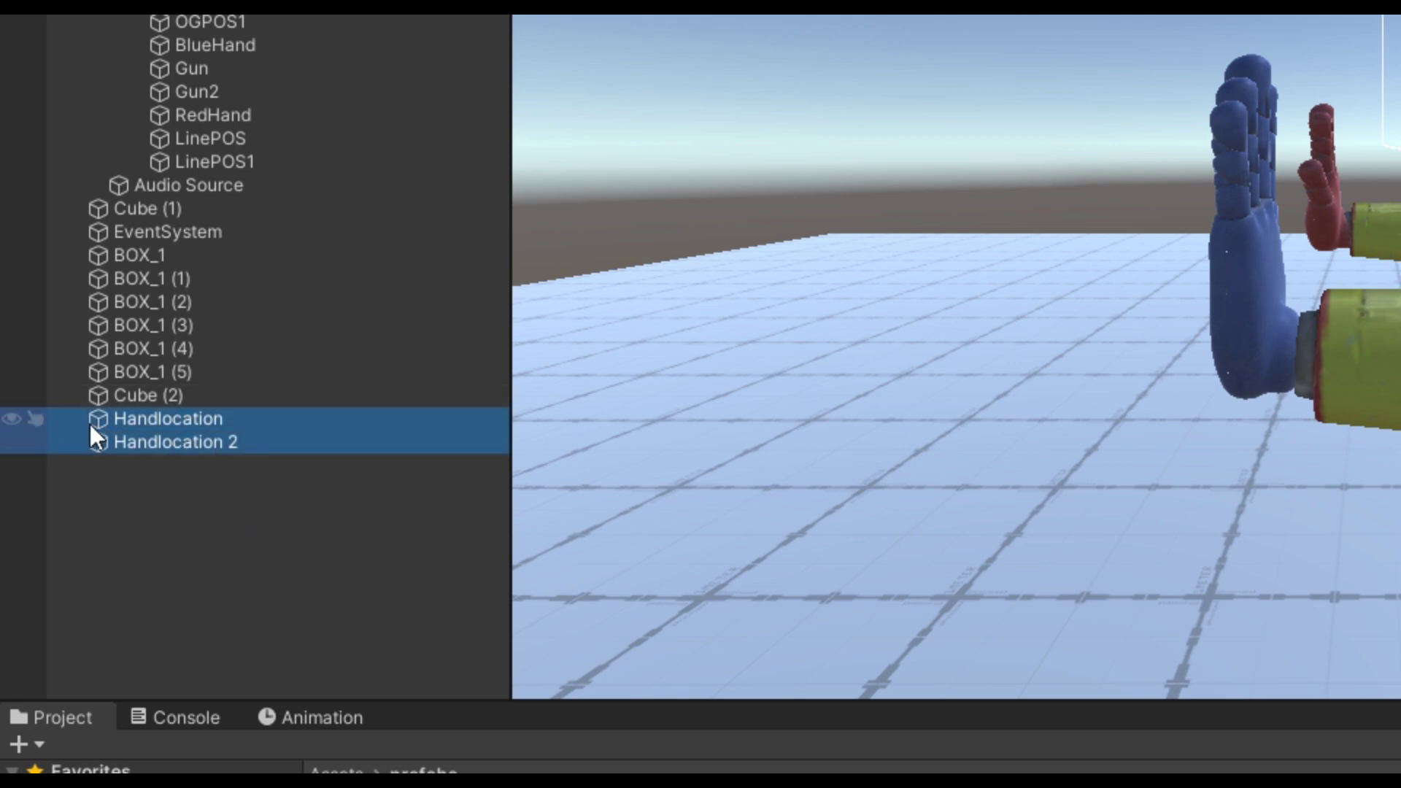
click(174, 466)
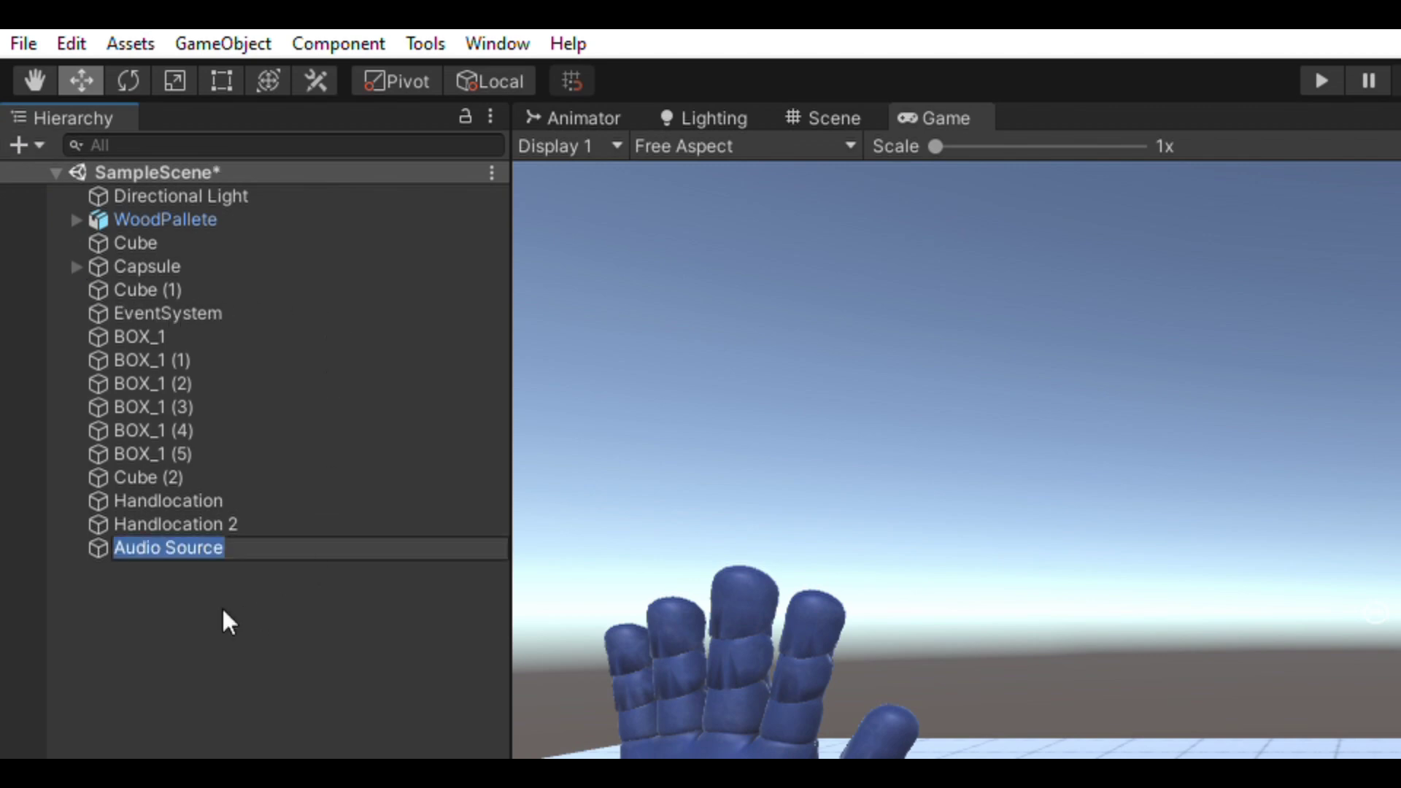
Keep the name Audio Source for the new audio object and place it inside Capsule.
click(222, 607)
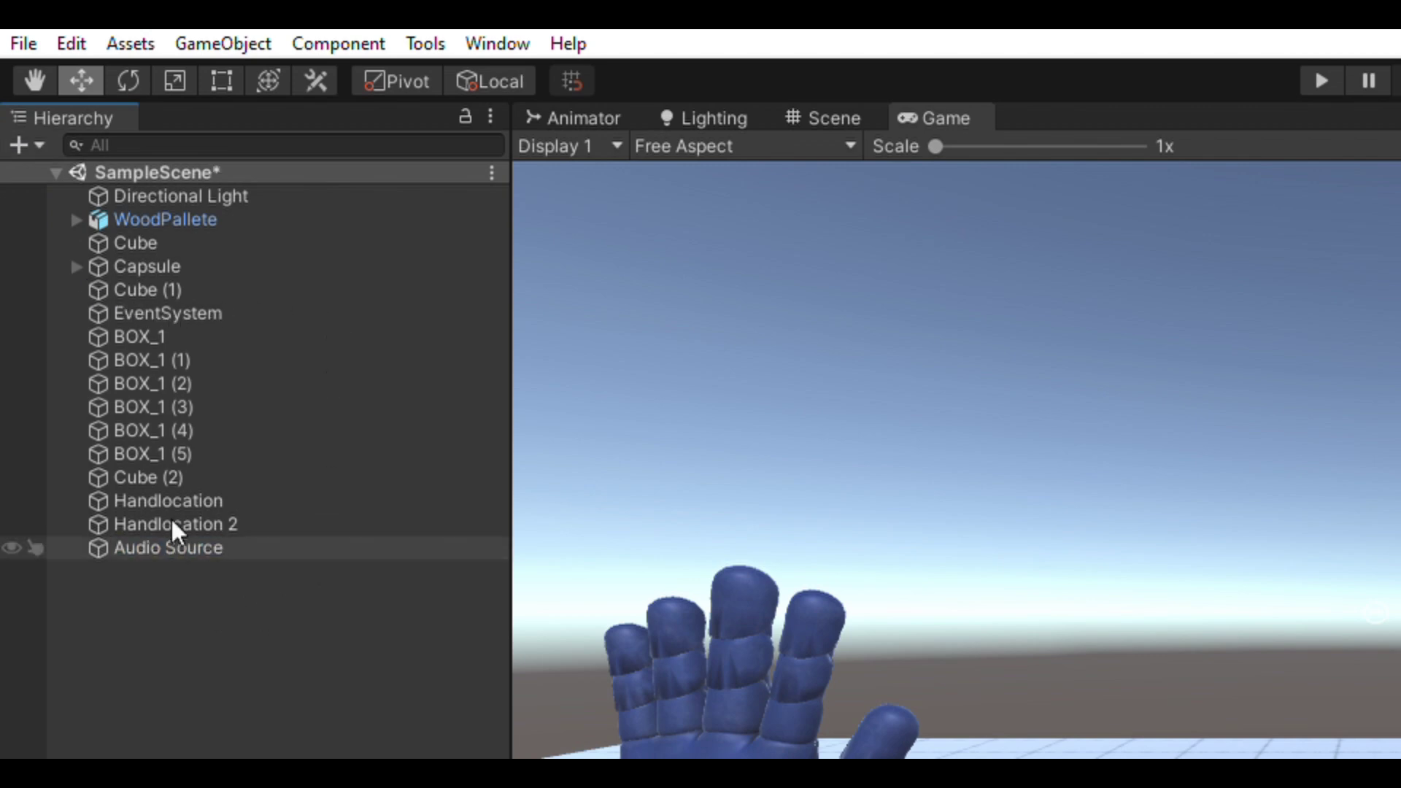
click(182, 541)
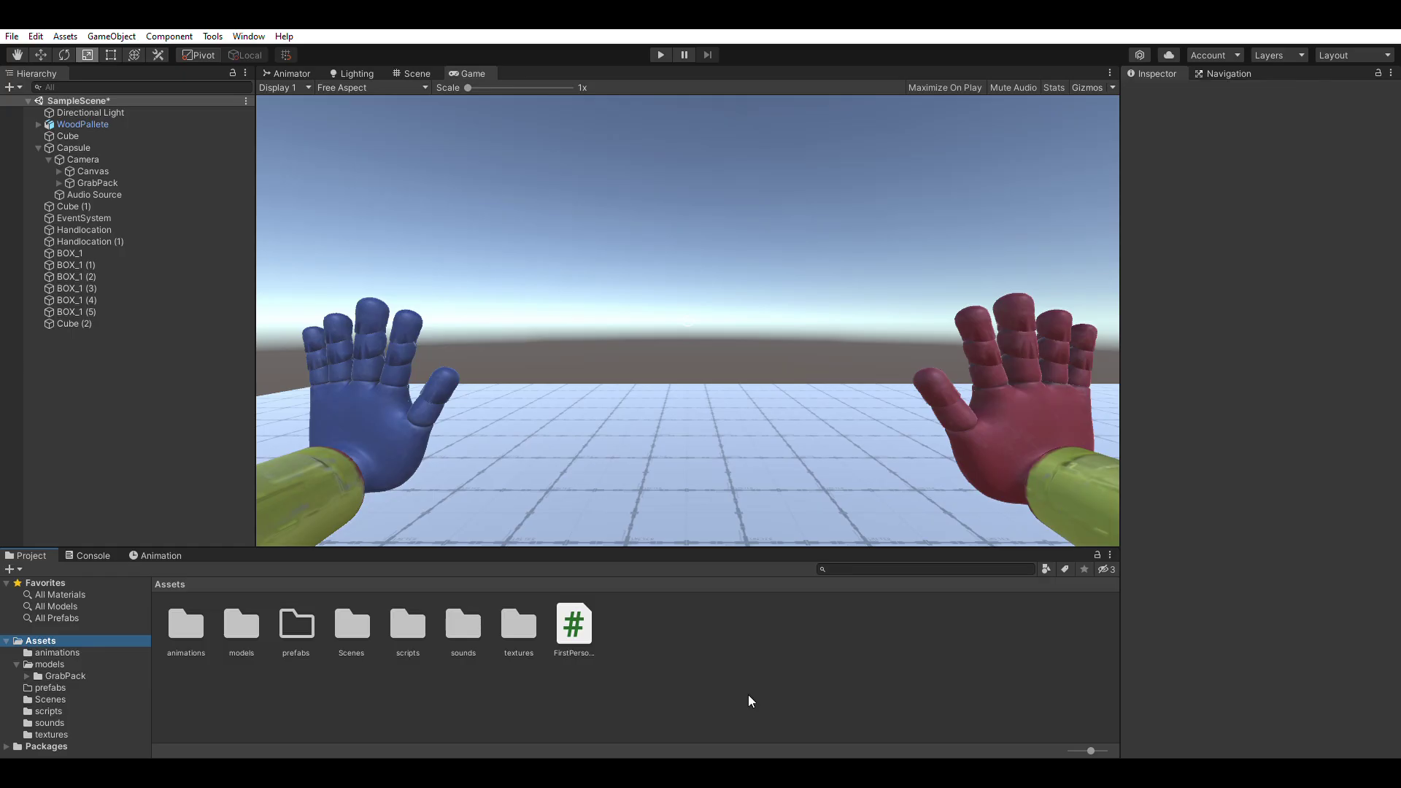
Open the first-person controller script in the Assets folder and look through its movement and head-bobbing code.
click(574, 622)
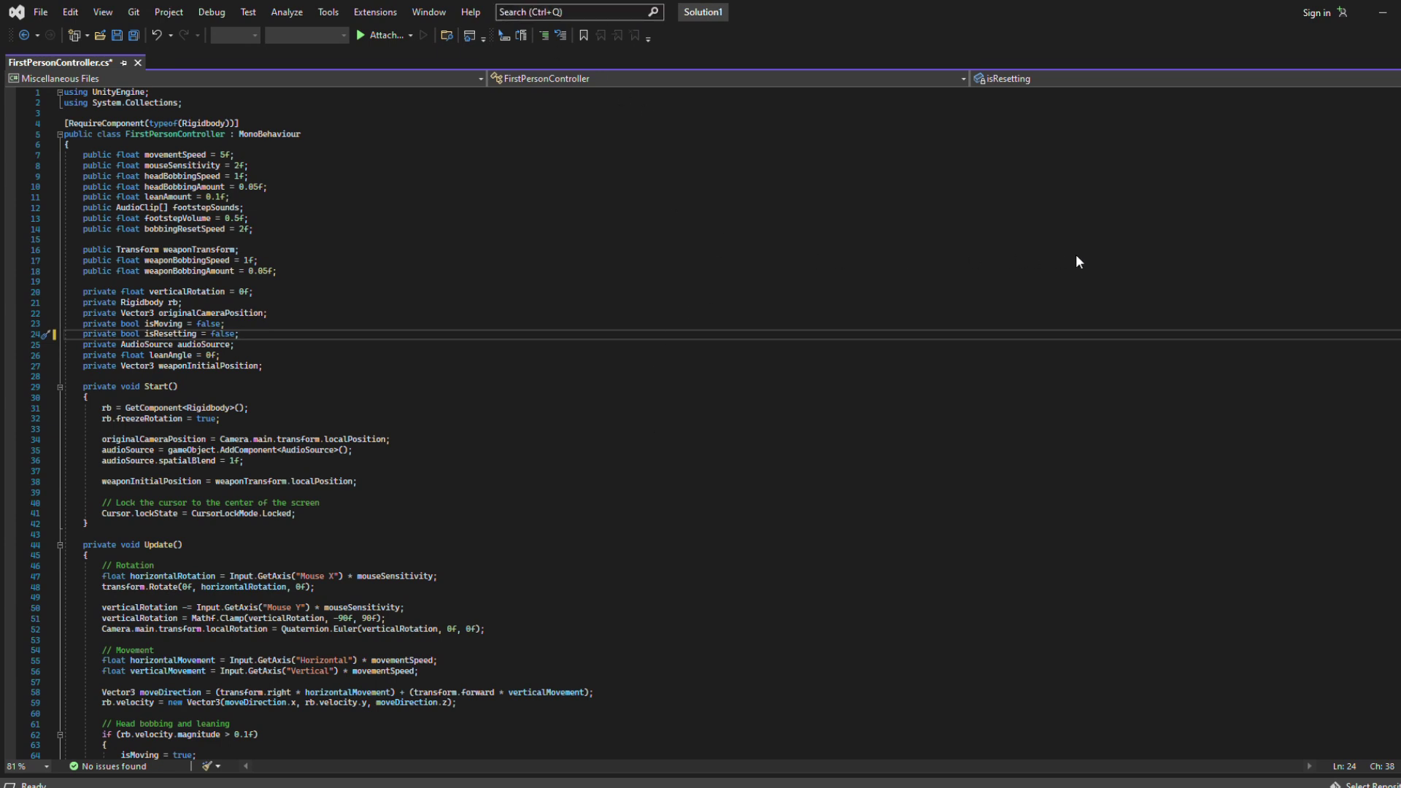
scroll(1076, 251, down, 6)
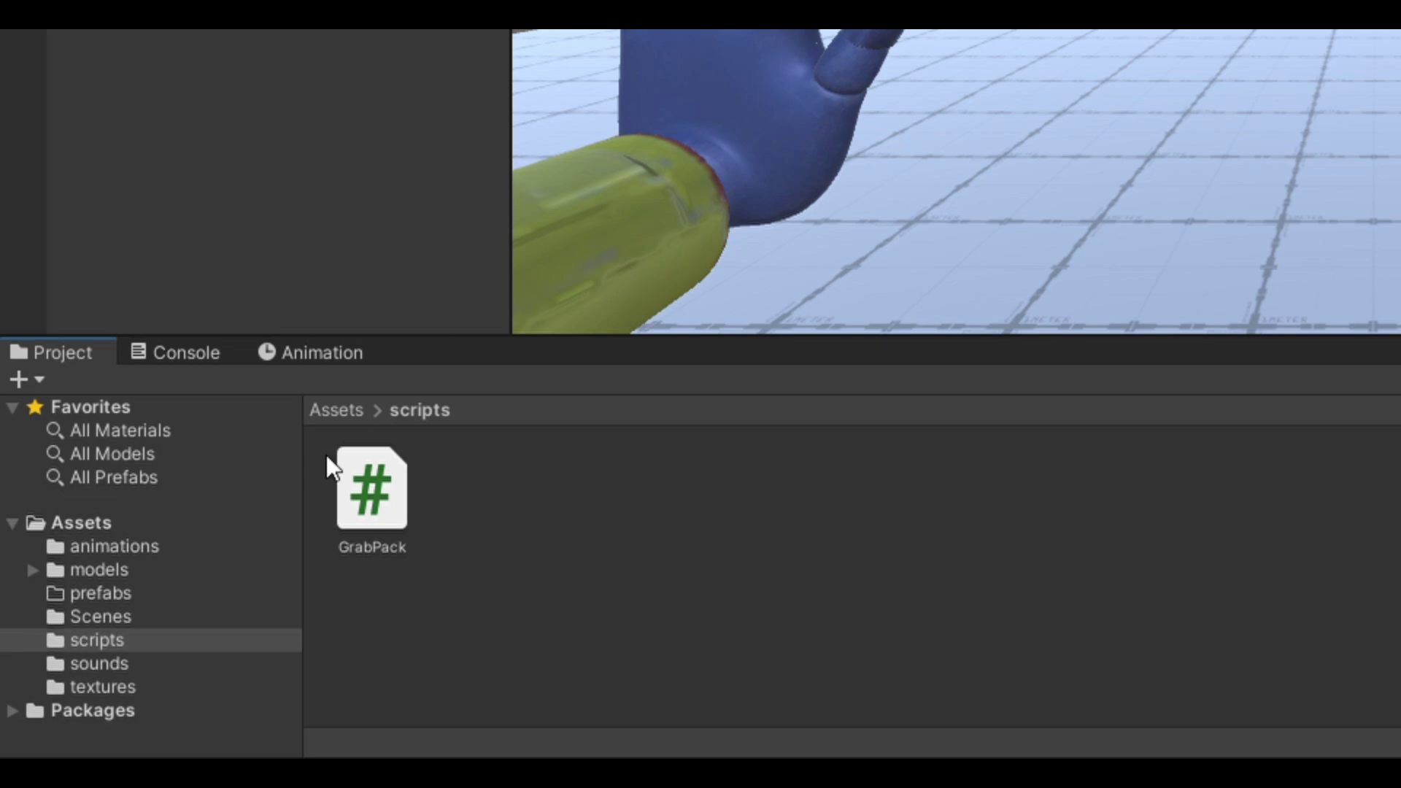
Open the GrabPack script from the scripts folder in Visual Studio and read through its grab, line renderer, release and retract code.
click(392, 493)
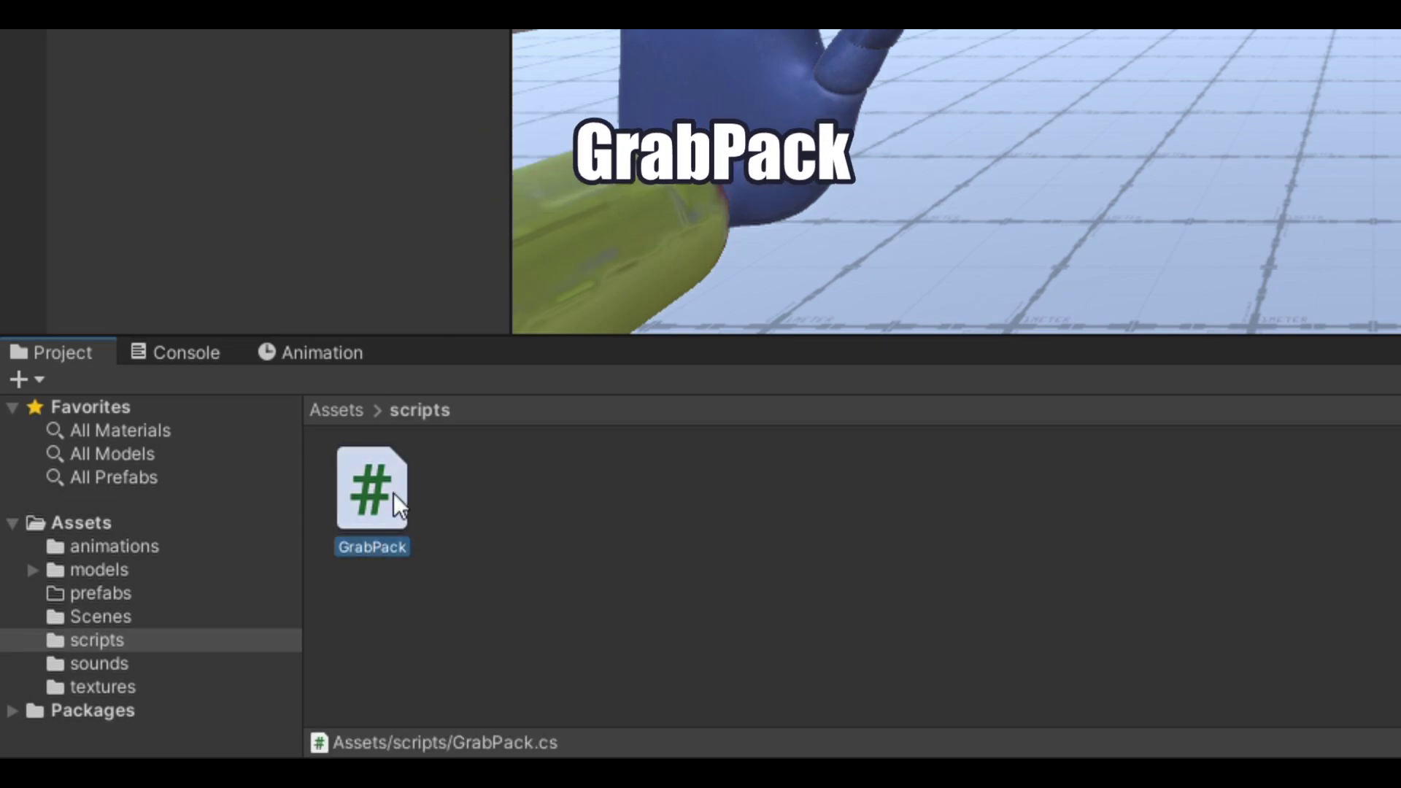
double_click(392, 493)
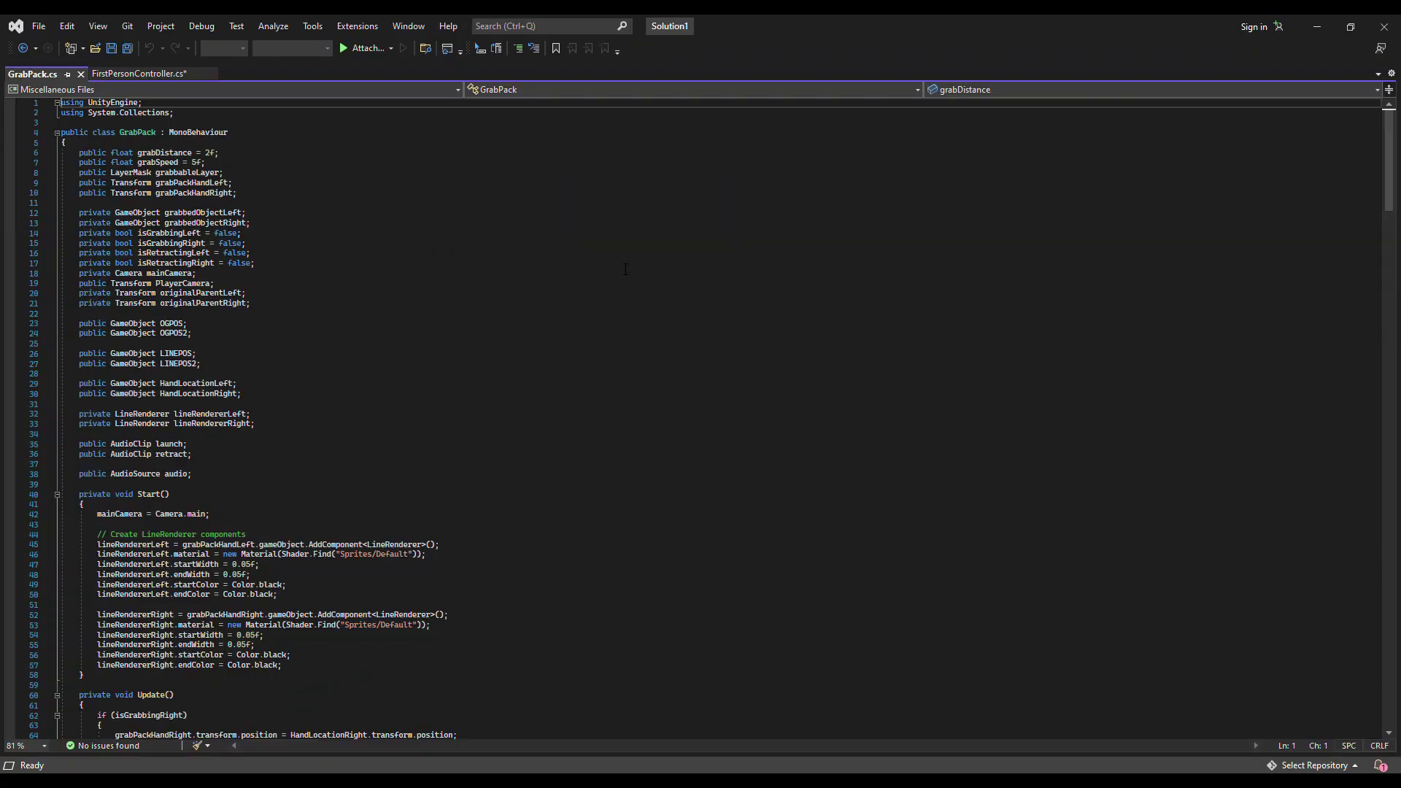
scroll(911, 240, down, 20)
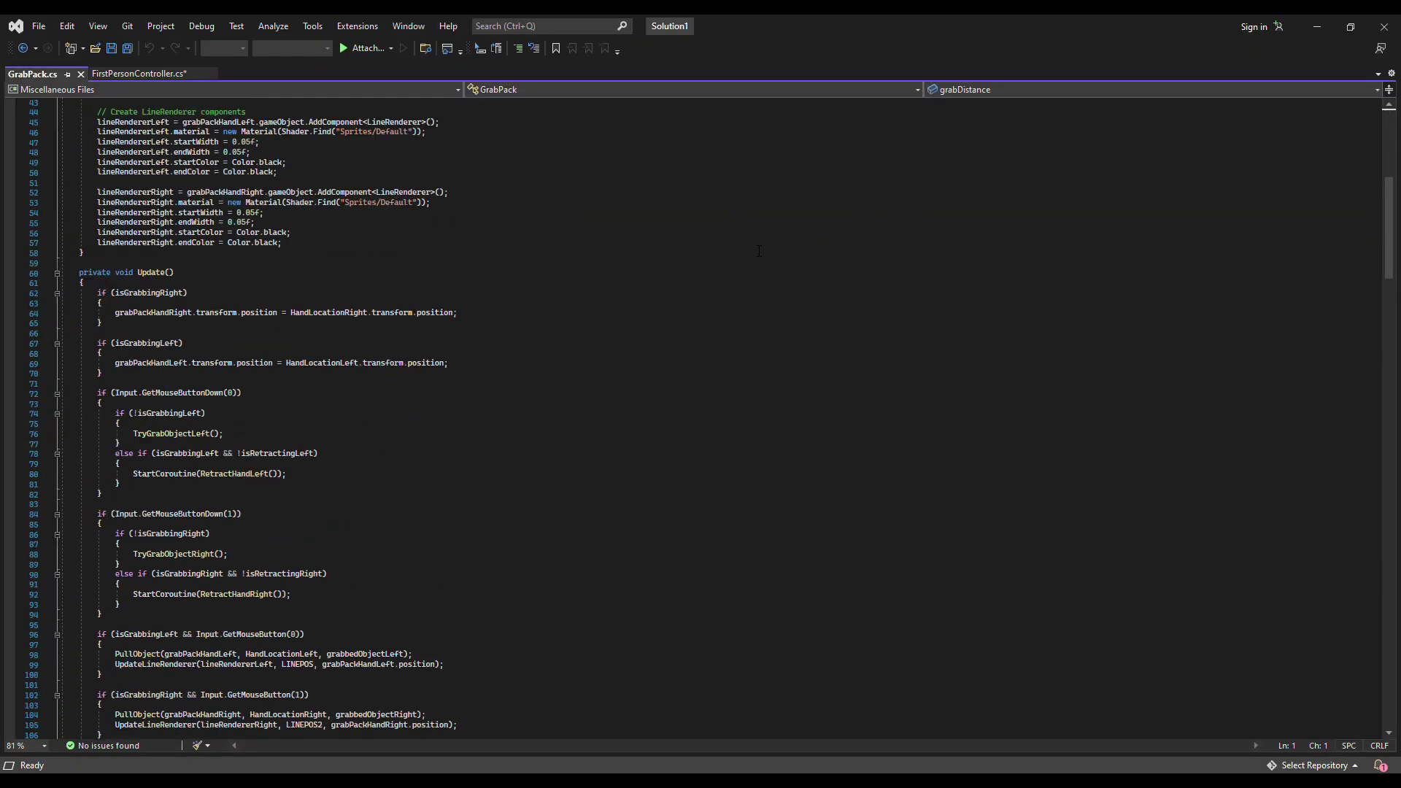
scroll(759, 252, down, 20)
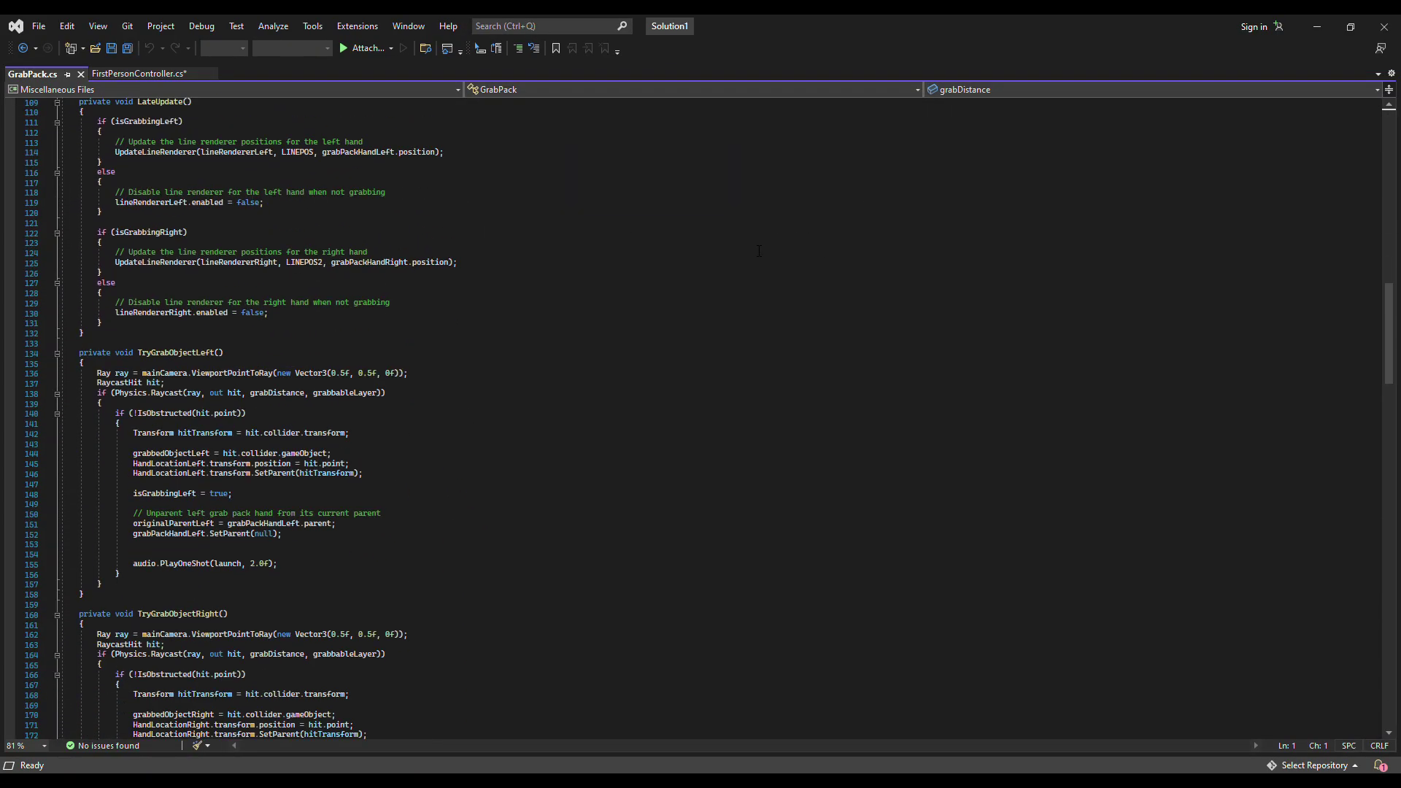
scroll(759, 251, down, 20)
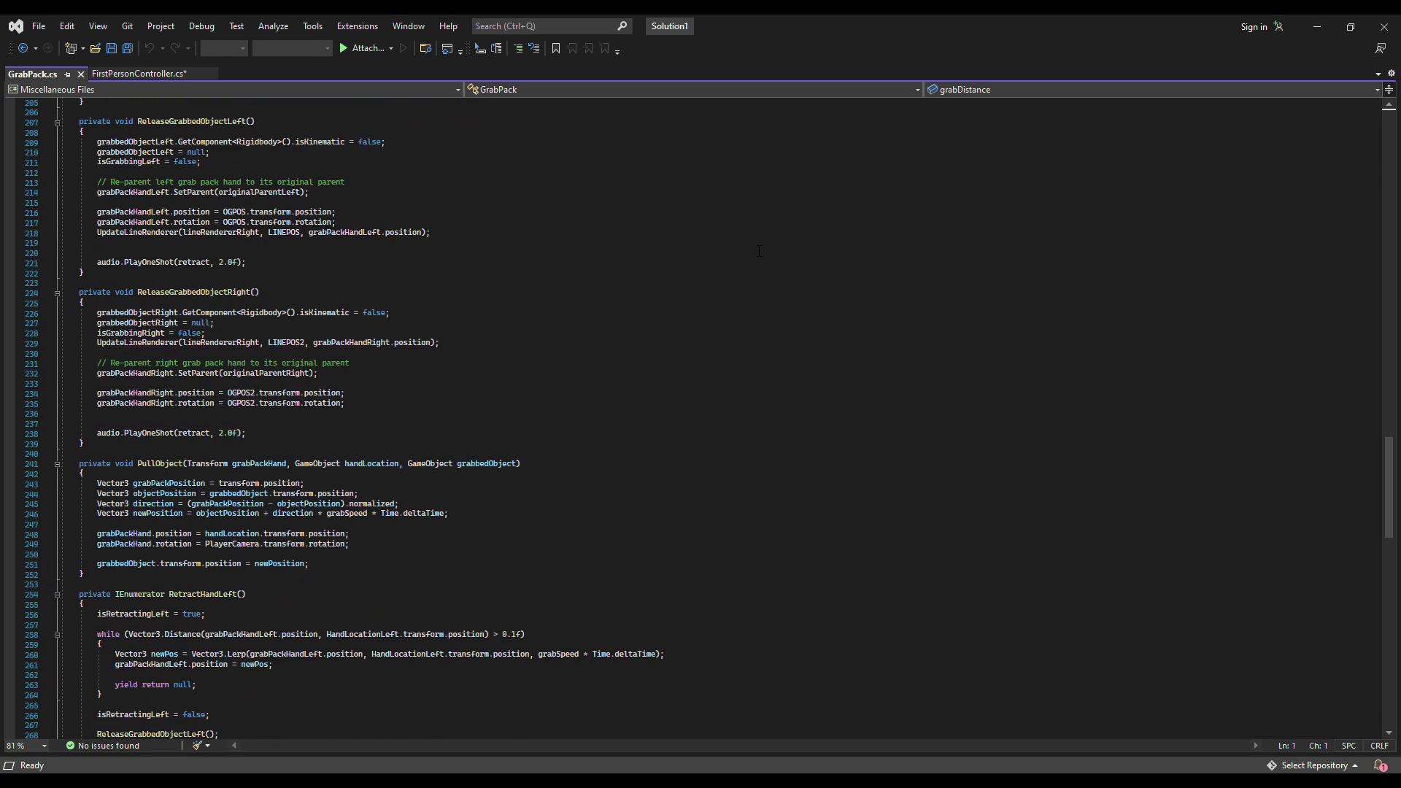
scroll(759, 251, down, 11)
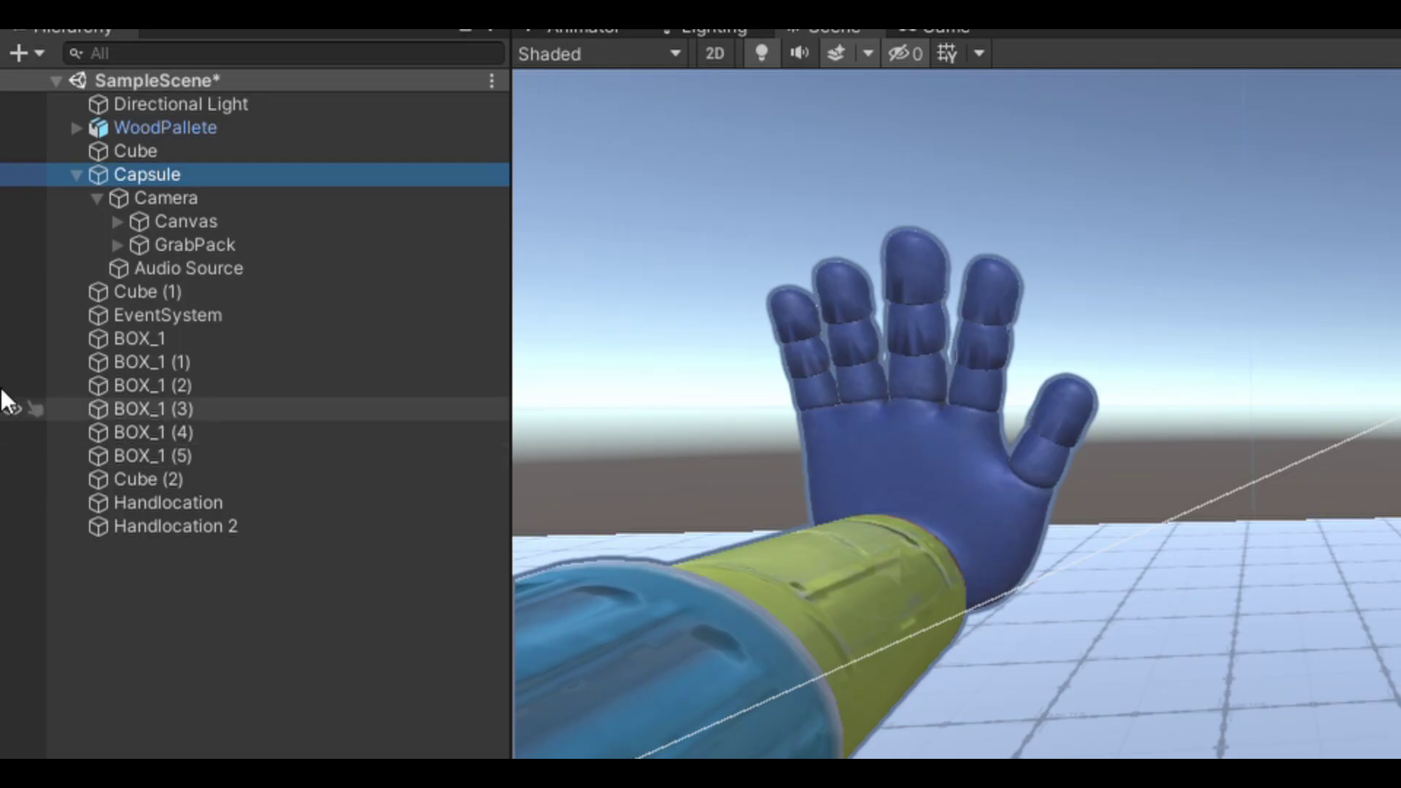
click(235, 234)
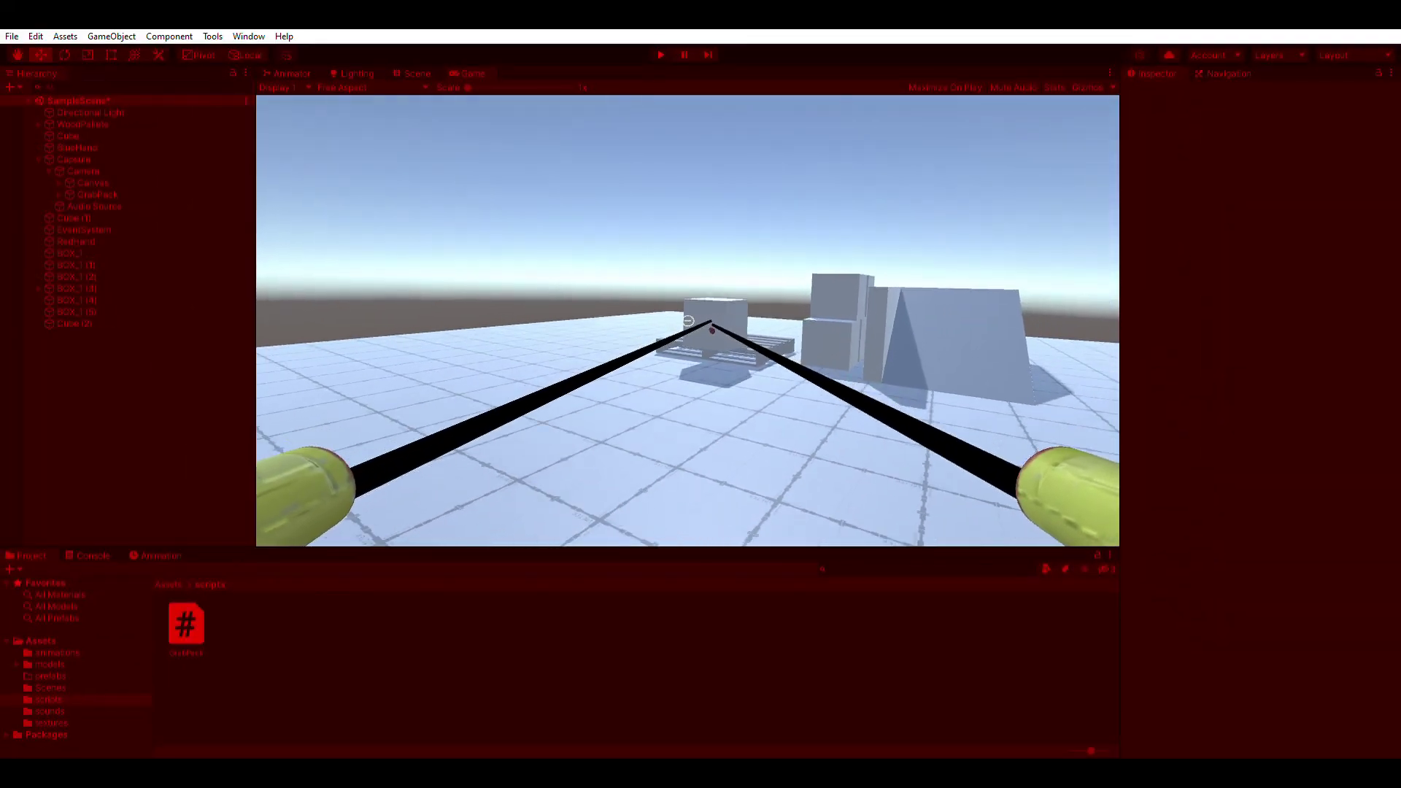
Playtest the GrabPack by walking around and launching both hands at the wood pallet and the boxes.
key(w)
right_click(688, 320)
click(688, 320)
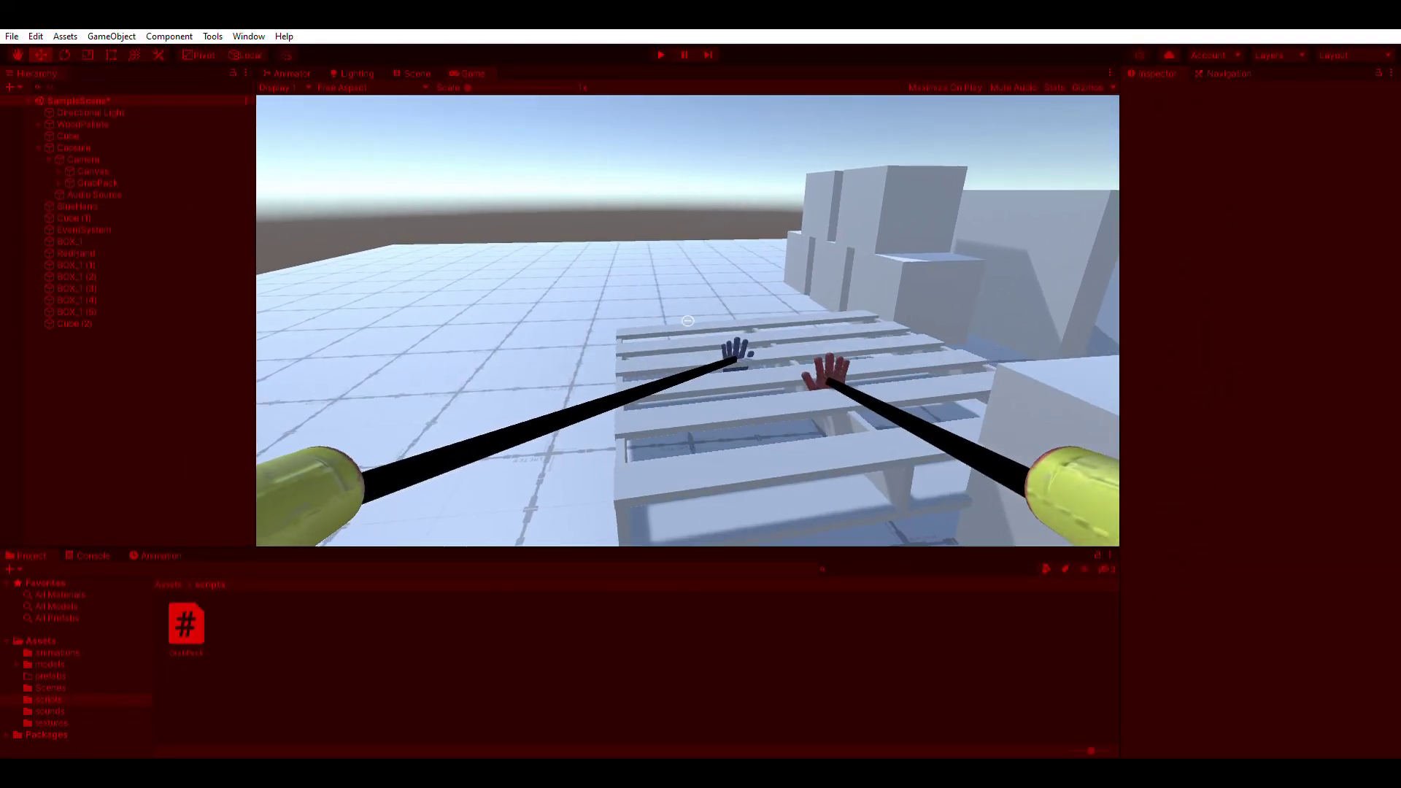
right_click(688, 321)
click(687, 321)
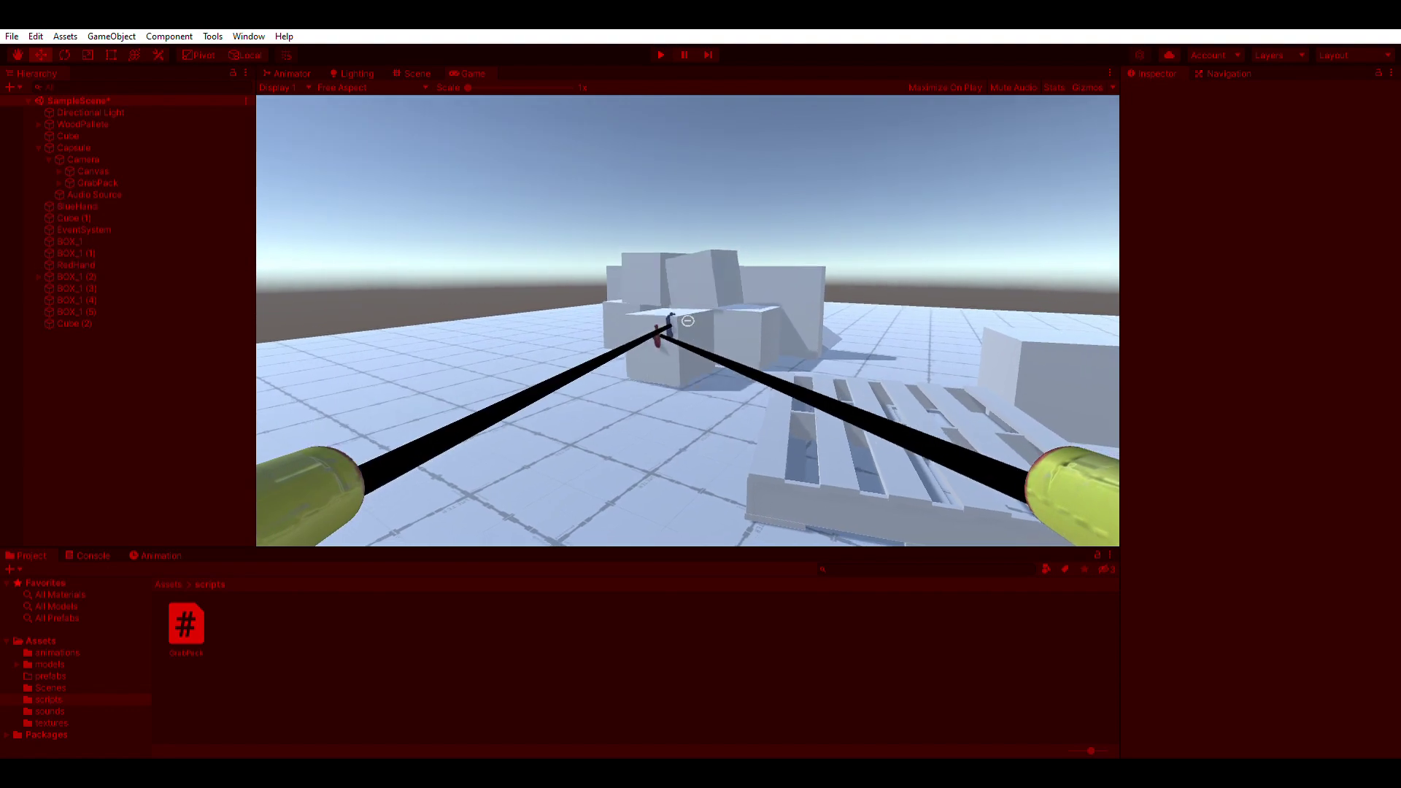
right_click(688, 321)
click(688, 321)
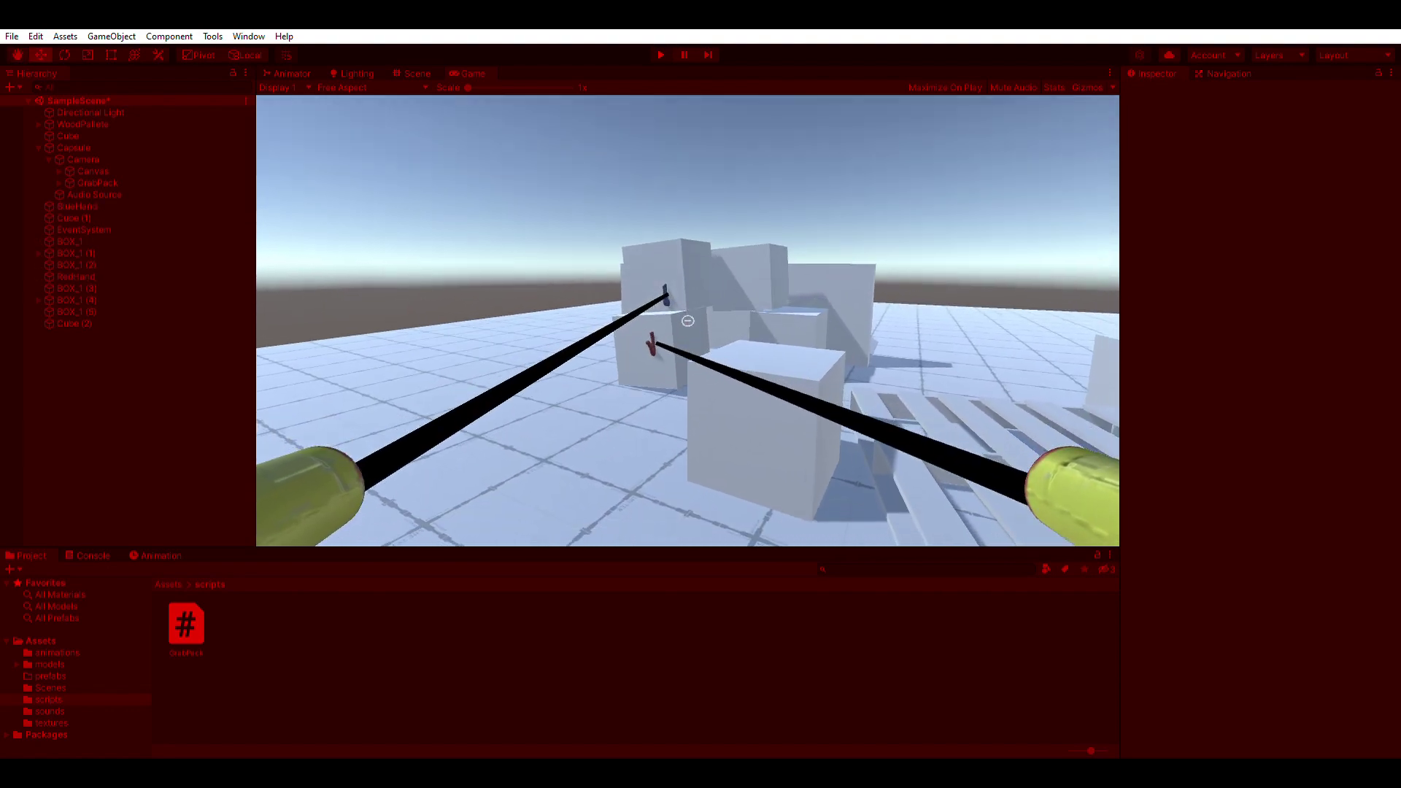
key(d)
key(s)
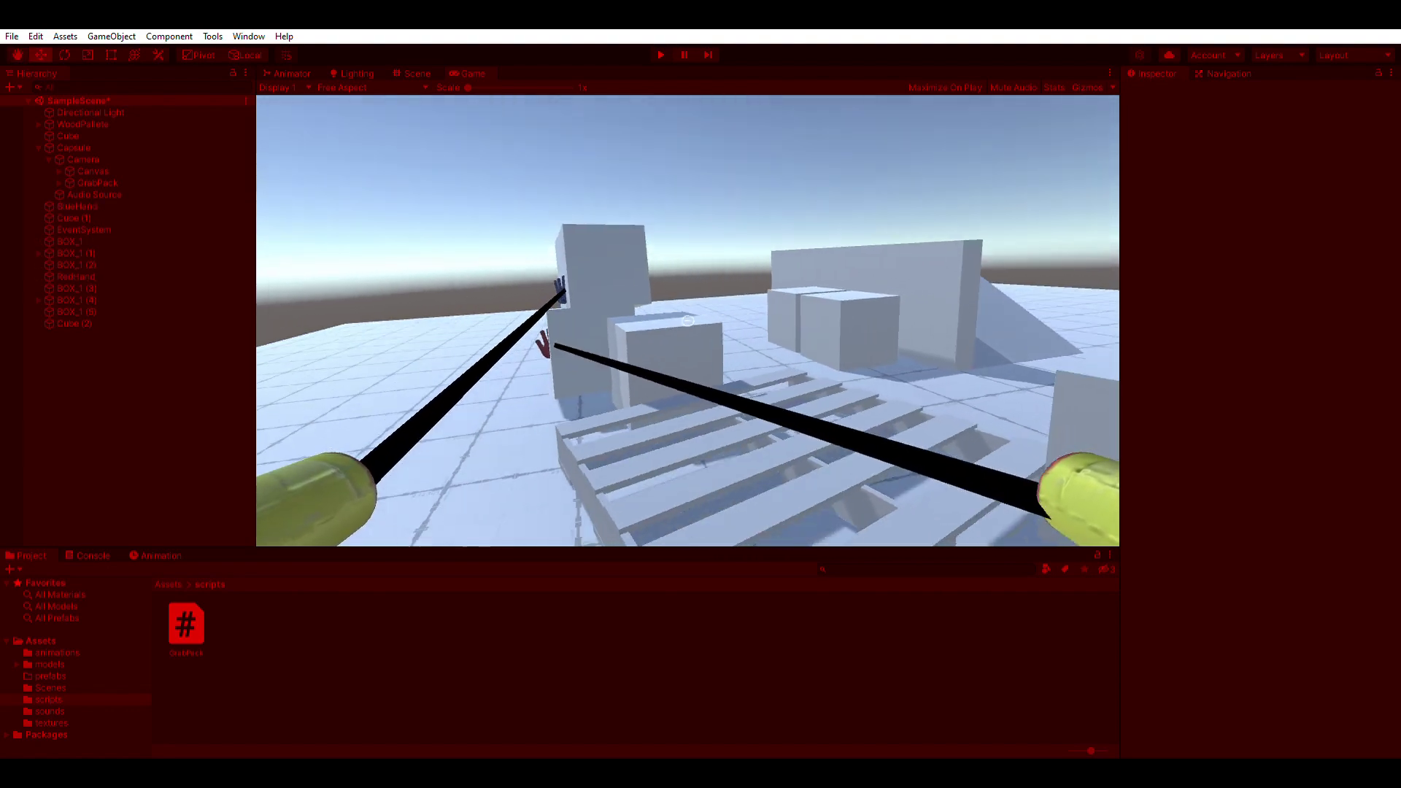
Test retracting the blue and red hands separately in play mode, and fire the red hand at another box.
click(688, 321)
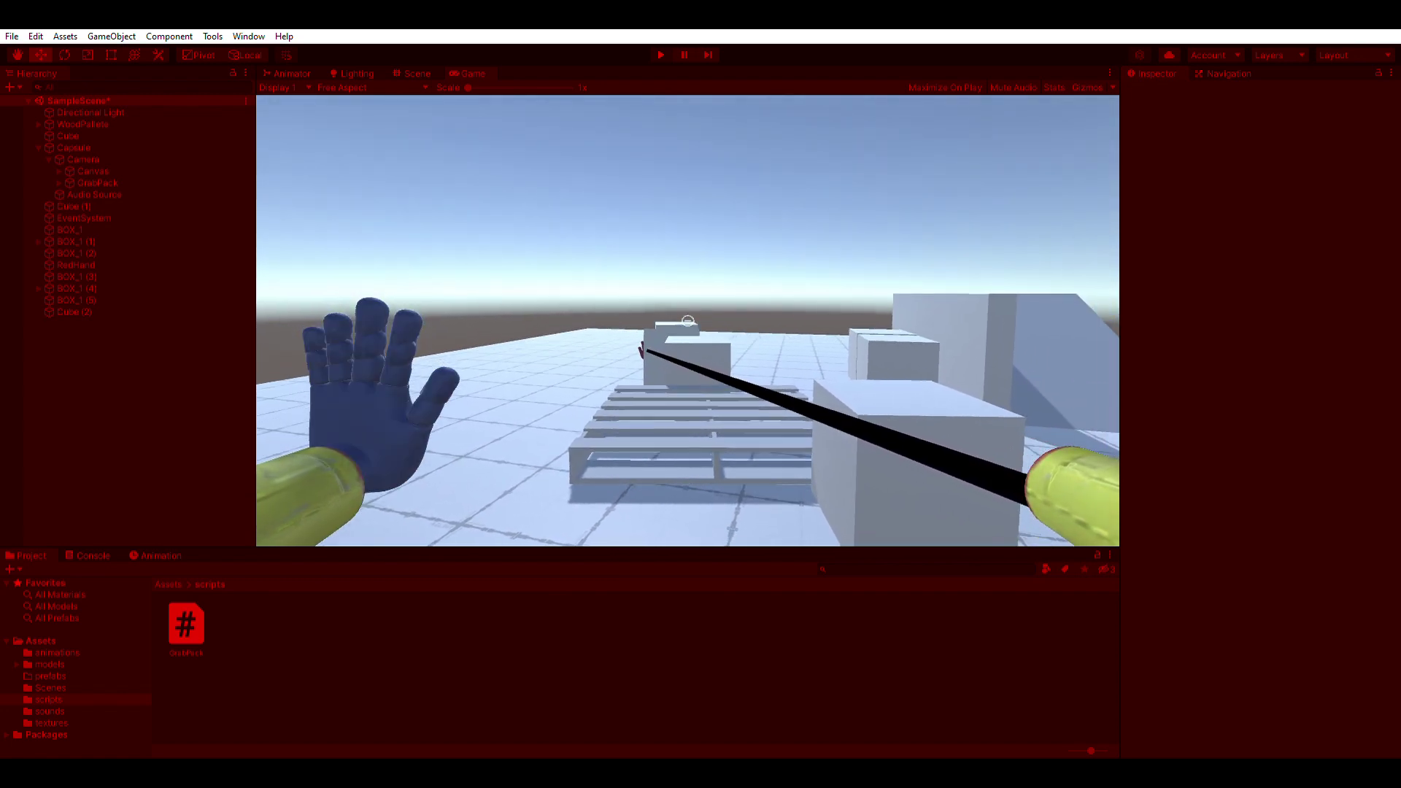
click(687, 321)
right_click(687, 321)
click(688, 321)
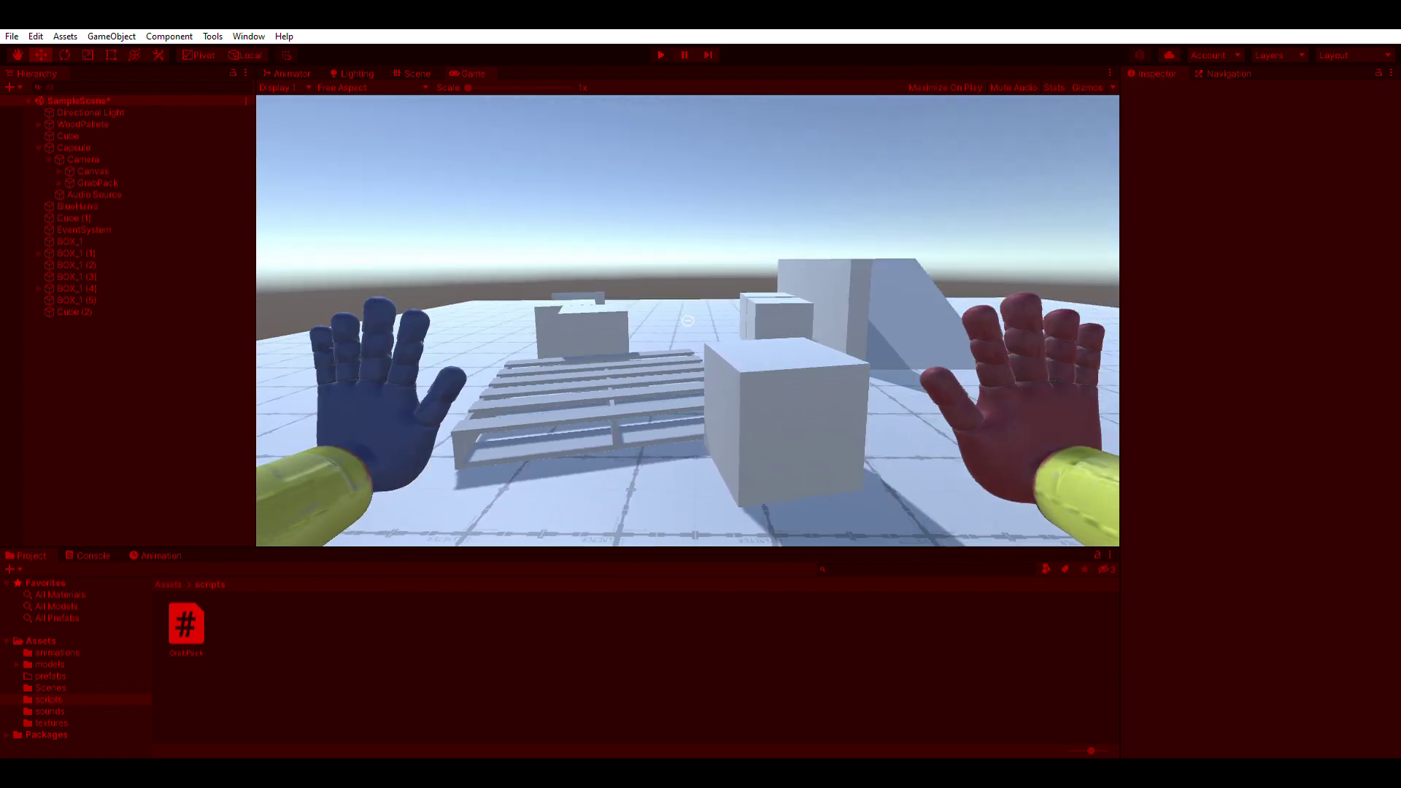
key(q)
key(w)
right_click(688, 321)
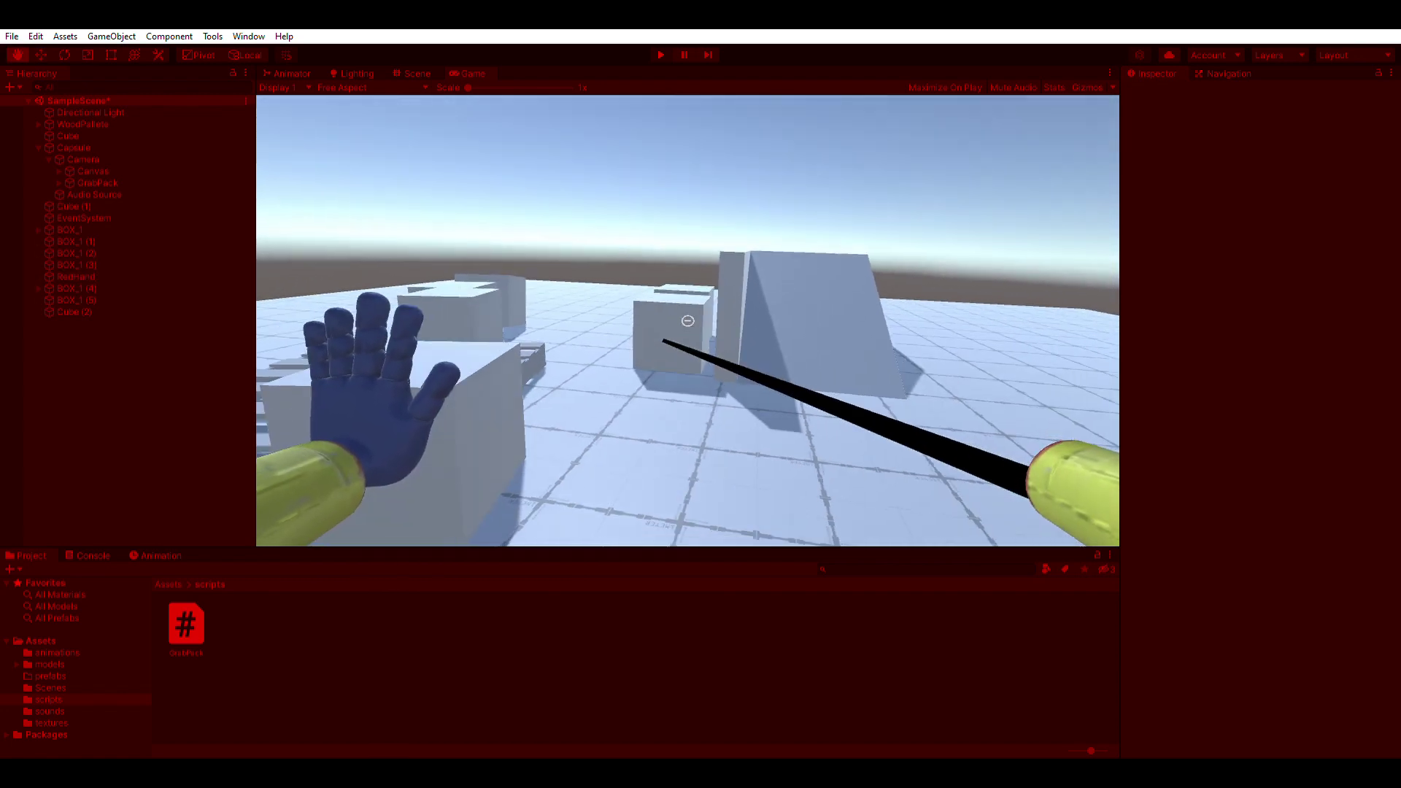
click(687, 322)
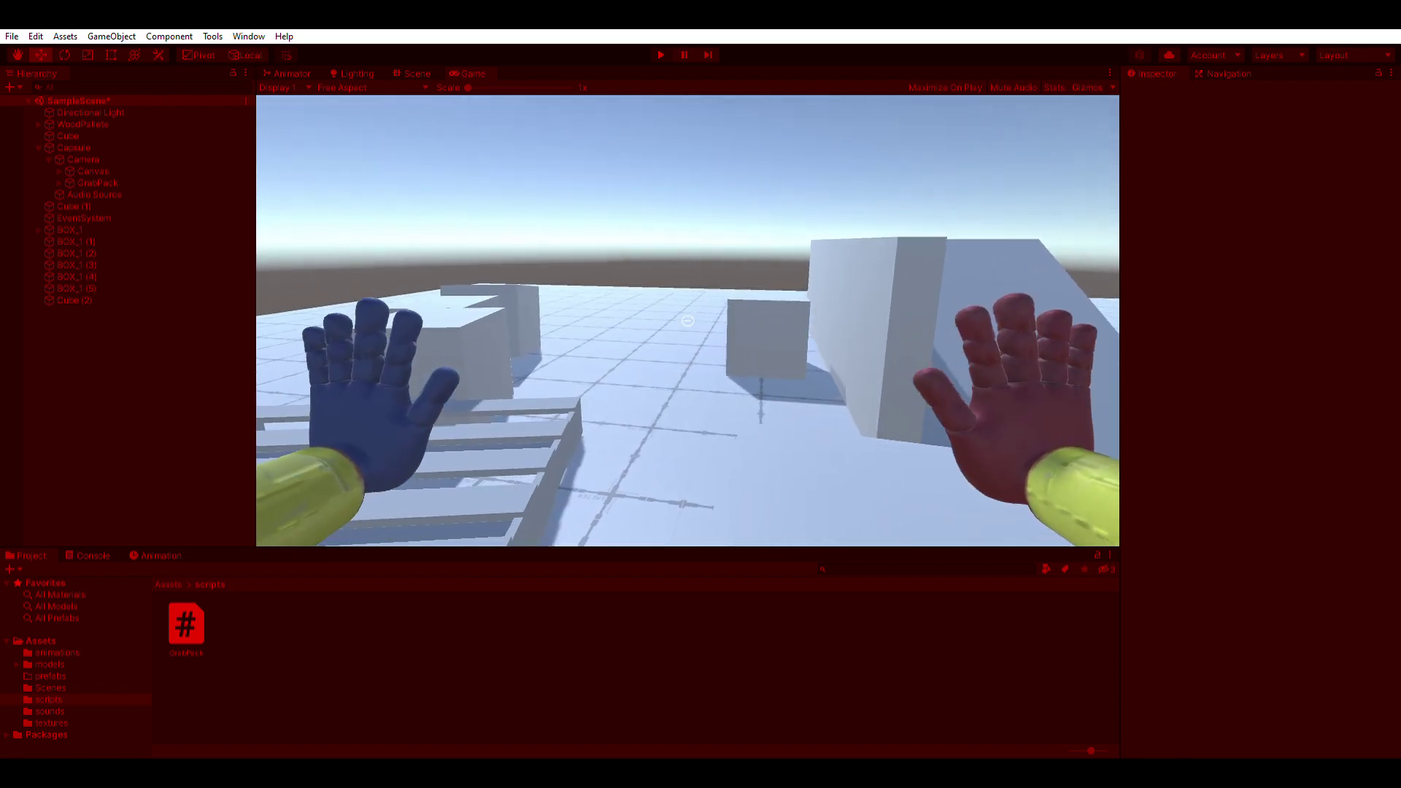